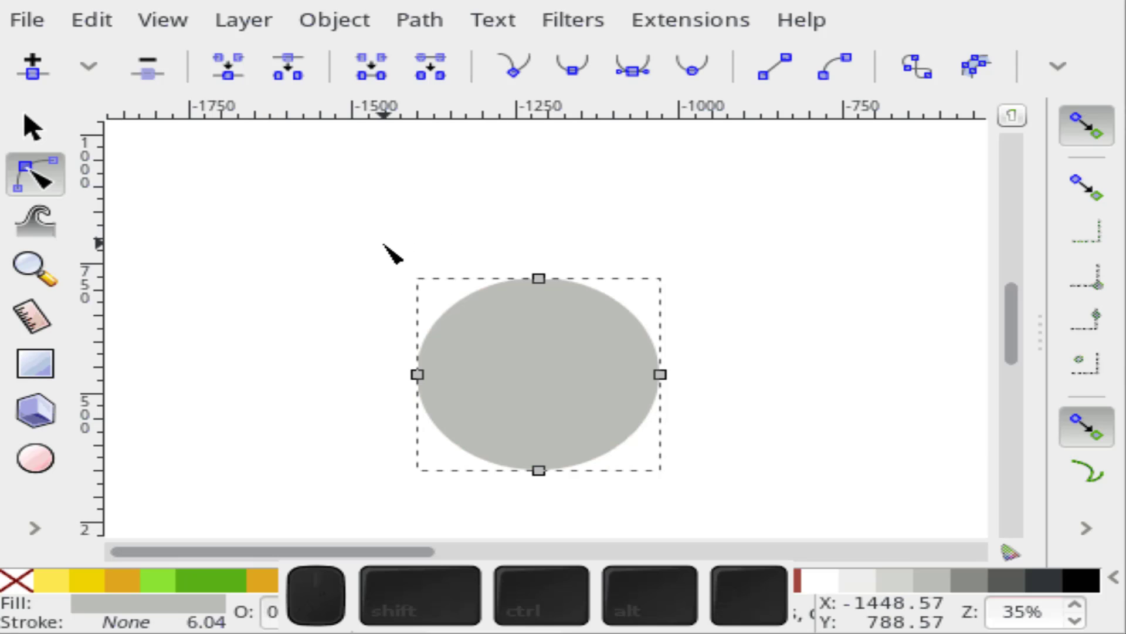
Step: Select all nodes of the grey ellipse and sculpt its top node upward to form an egg shape
drag(383, 244, 717, 529)
key(alt)
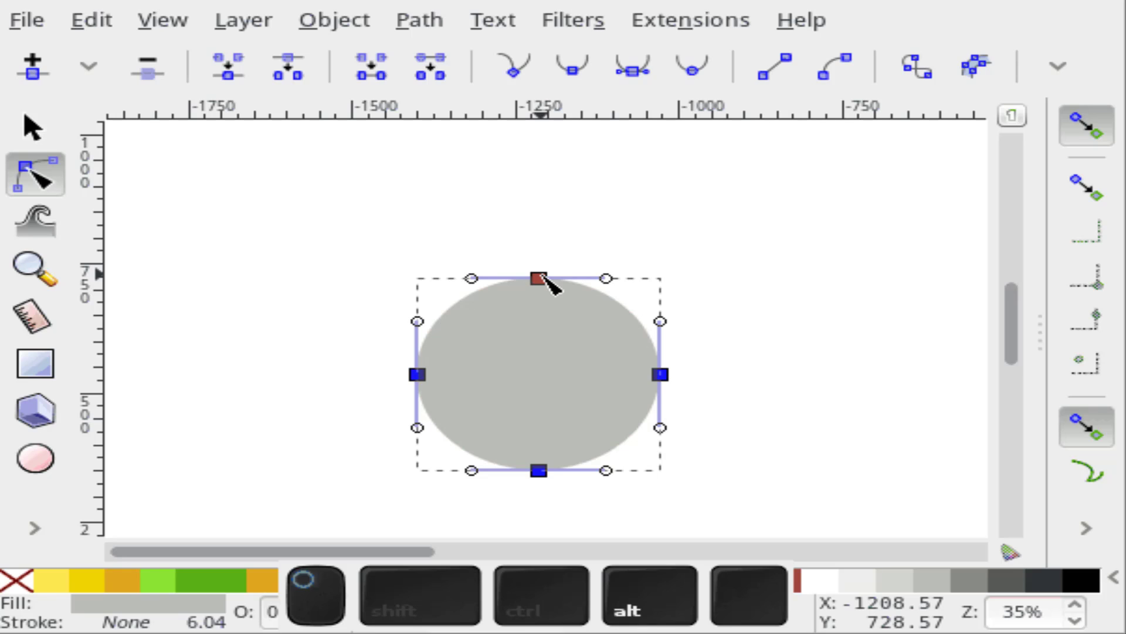
drag(544, 277, 549, 189)
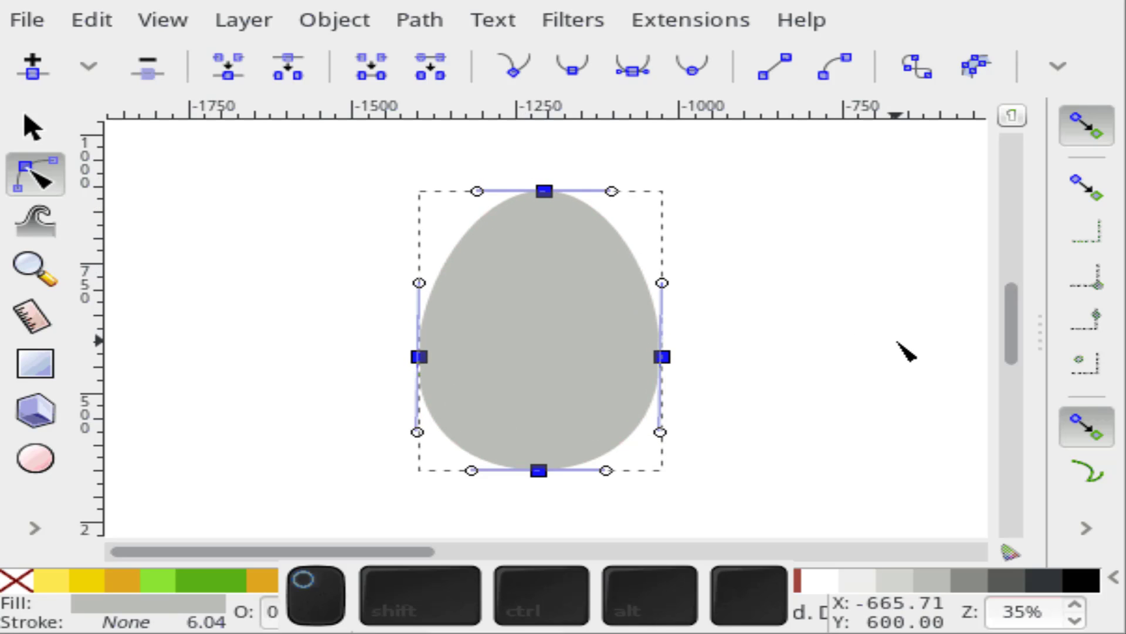
click(870, 352)
click(870, 352)
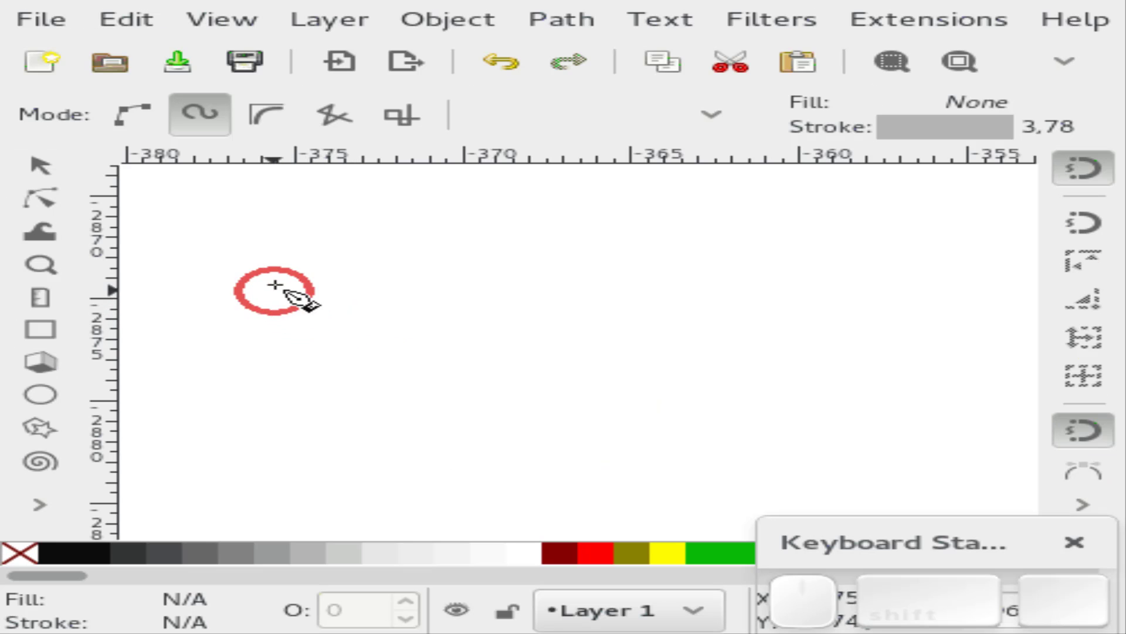
Step: Draw a winding Spiro path with smooth alternating bends across the canvas from its upper-left area
click(173, 197)
click(257, 367)
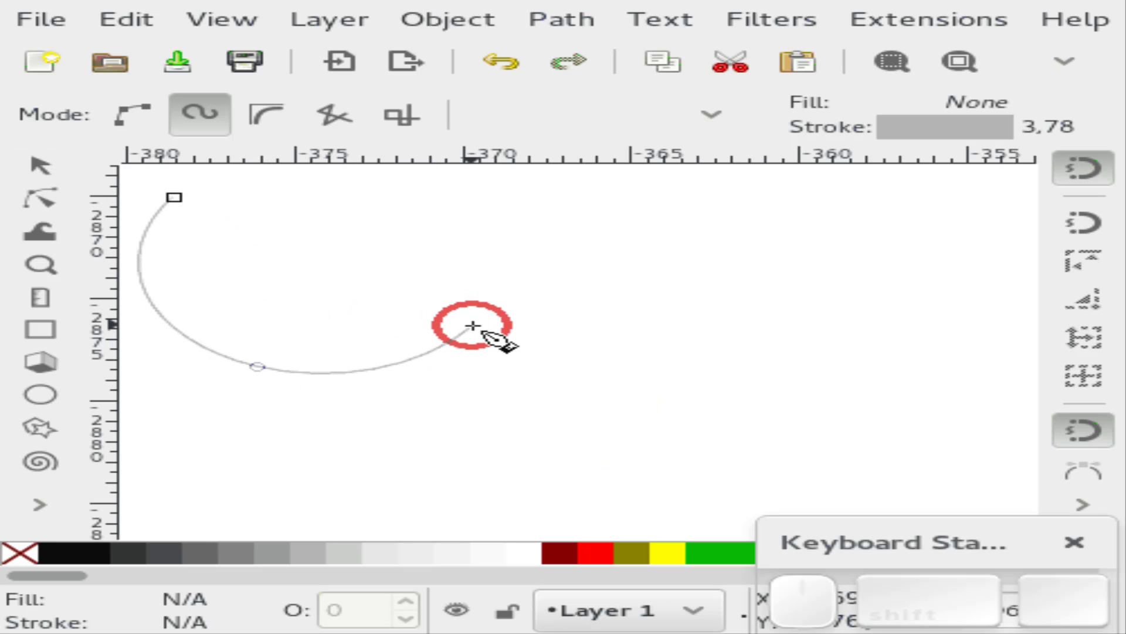
click(461, 318)
click(590, 347)
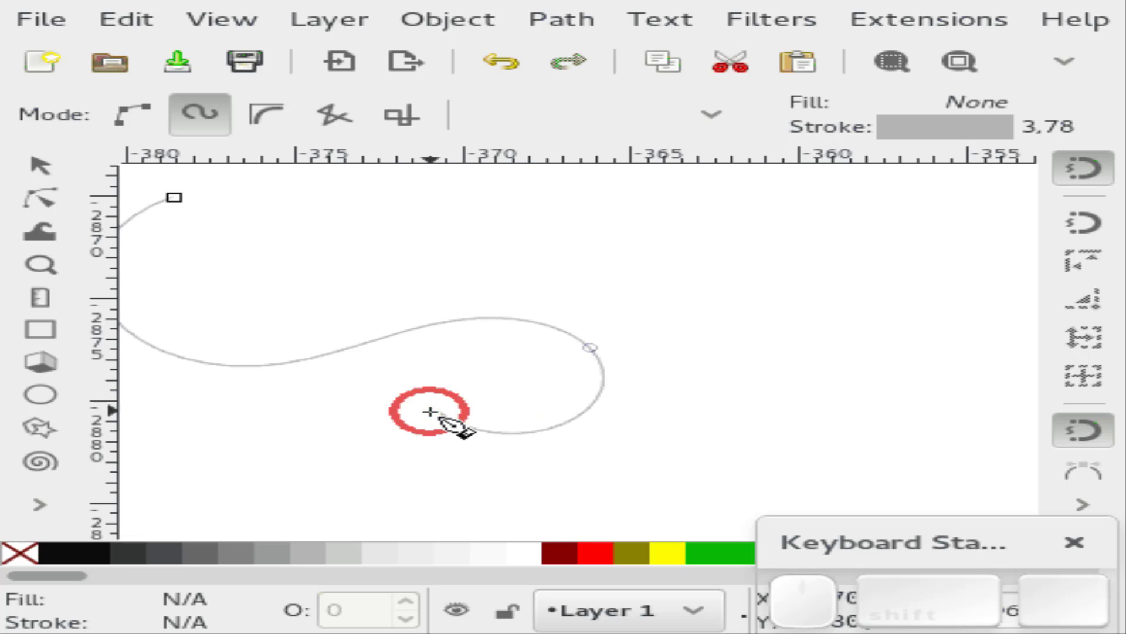
click(430, 411)
click(496, 465)
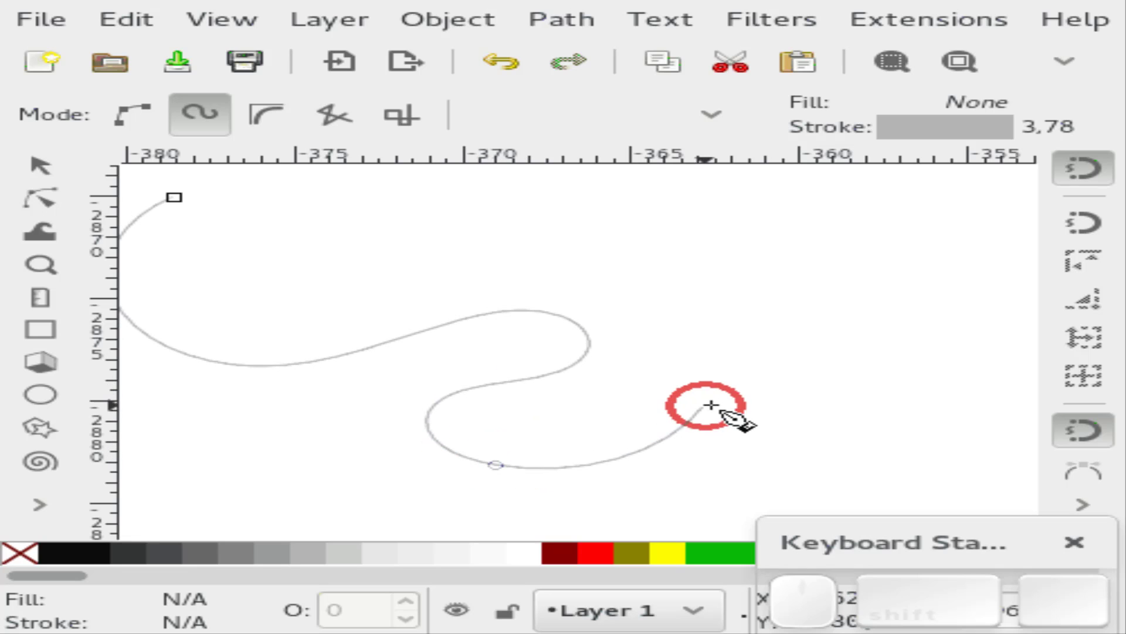
click(732, 346)
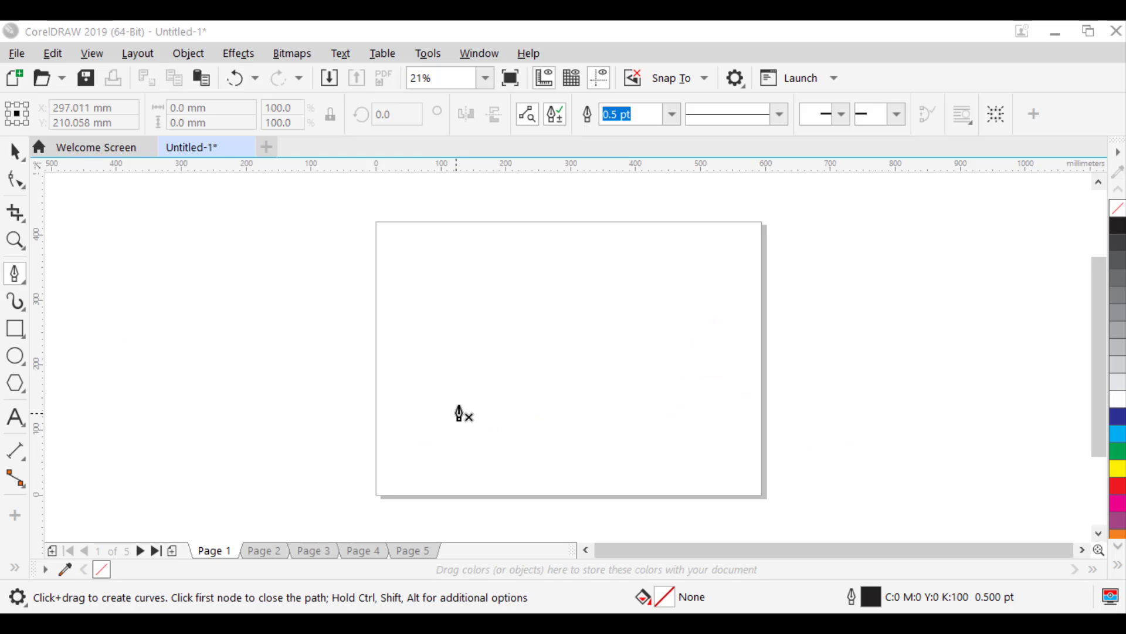
Step: In CorelDRAW, draw an open three-segment zigzag line on the page with the Pen tool
click(431, 374)
click(504, 285)
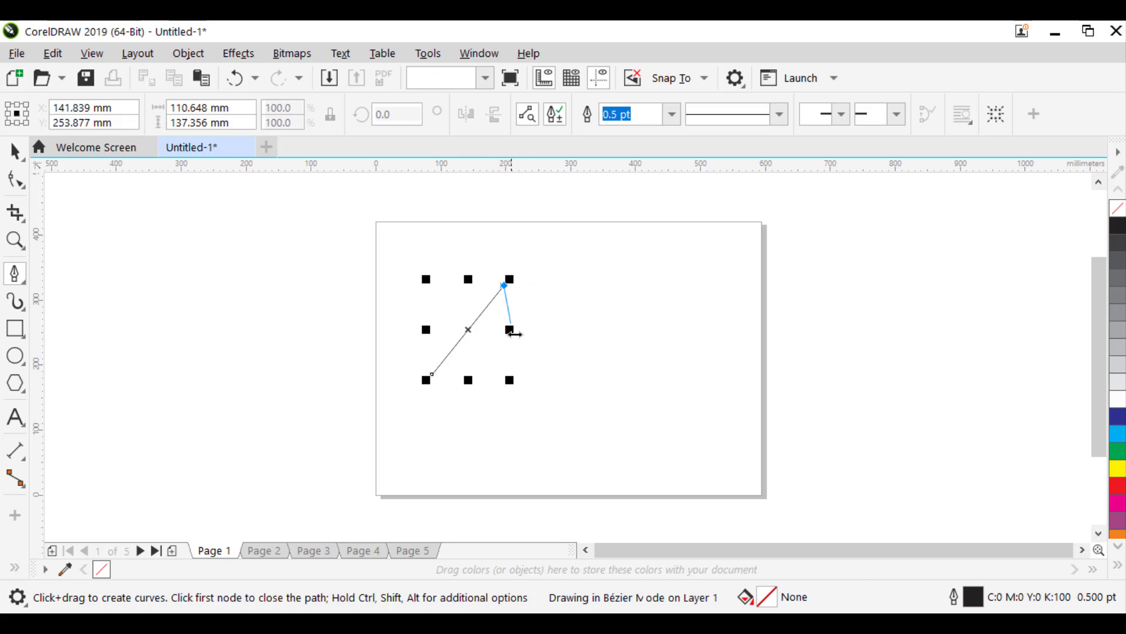
click(530, 371)
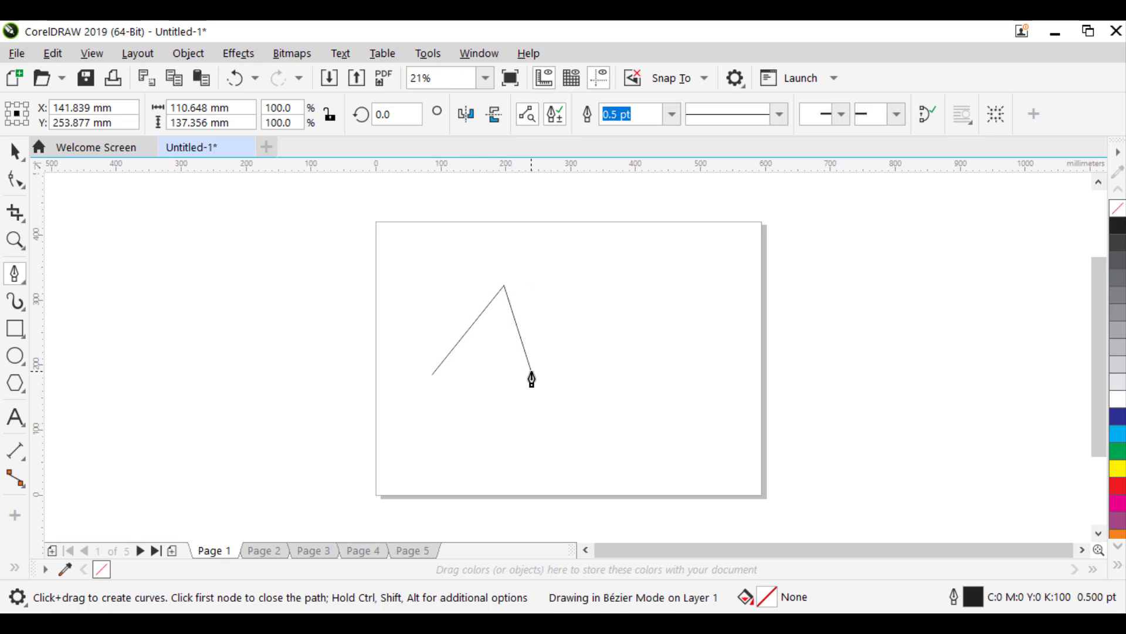
double_click(600, 293)
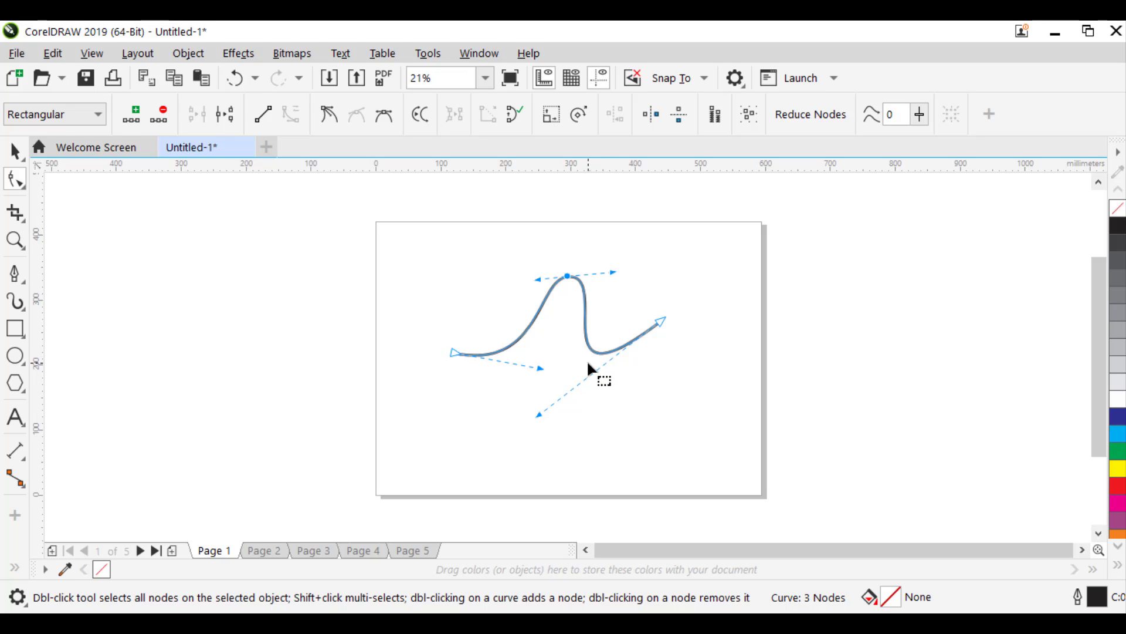
Step: Reshape the three-node curve by adjusting its lower control handle, raising the start node and shifting the peak node up and right
mouse_move(538, 415)
mouse_down()
mouse_move(487, 481)
mouse_move(540, 421)
mouse_up()
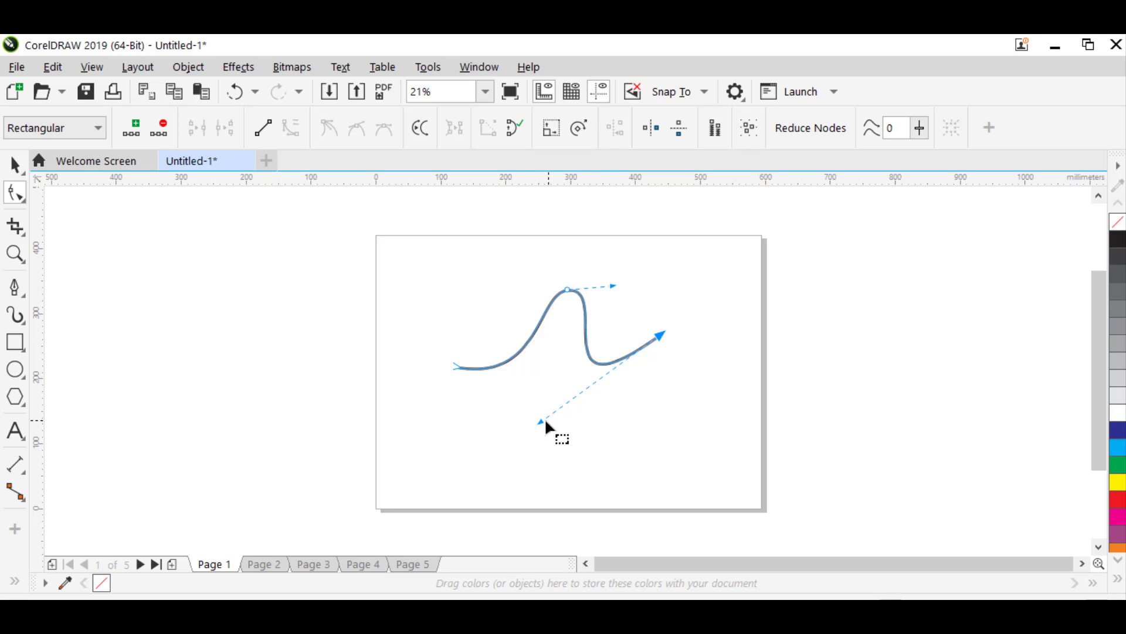
click(593, 378)
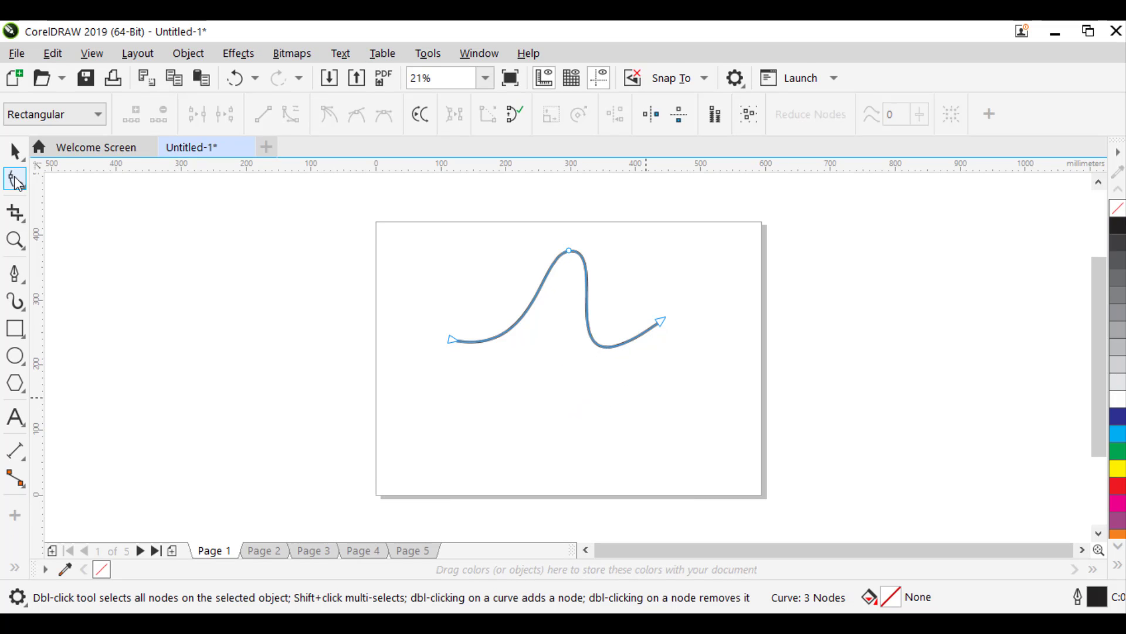
drag(457, 339, 455, 317)
drag(569, 253, 588, 243)
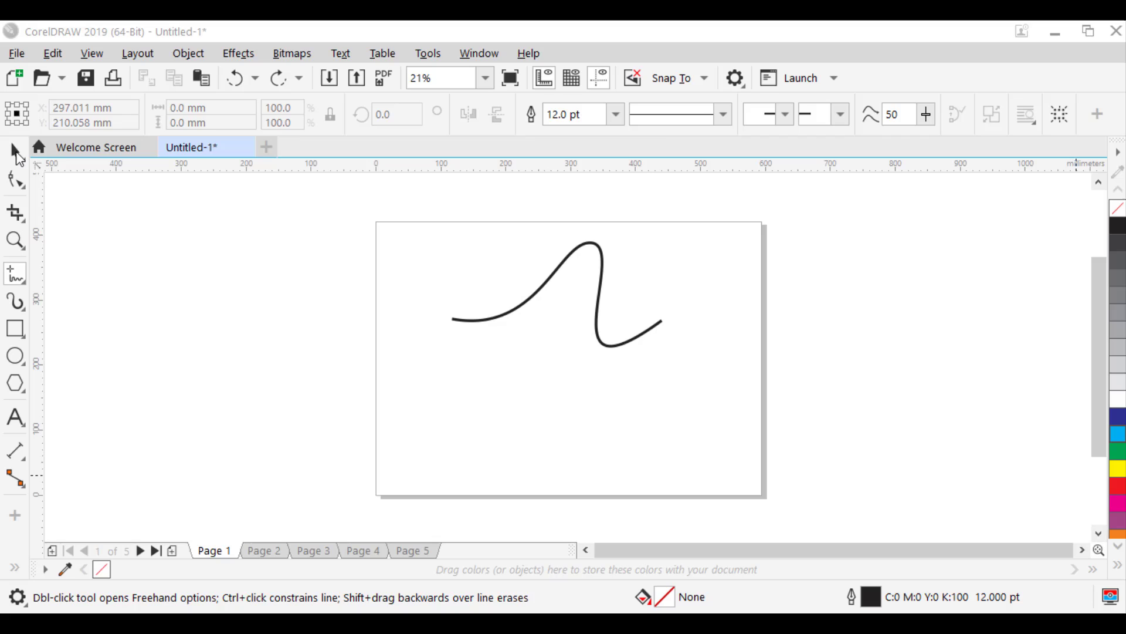
Step: Delete the thick three-node curve from the page
click(15, 151)
click(619, 346)
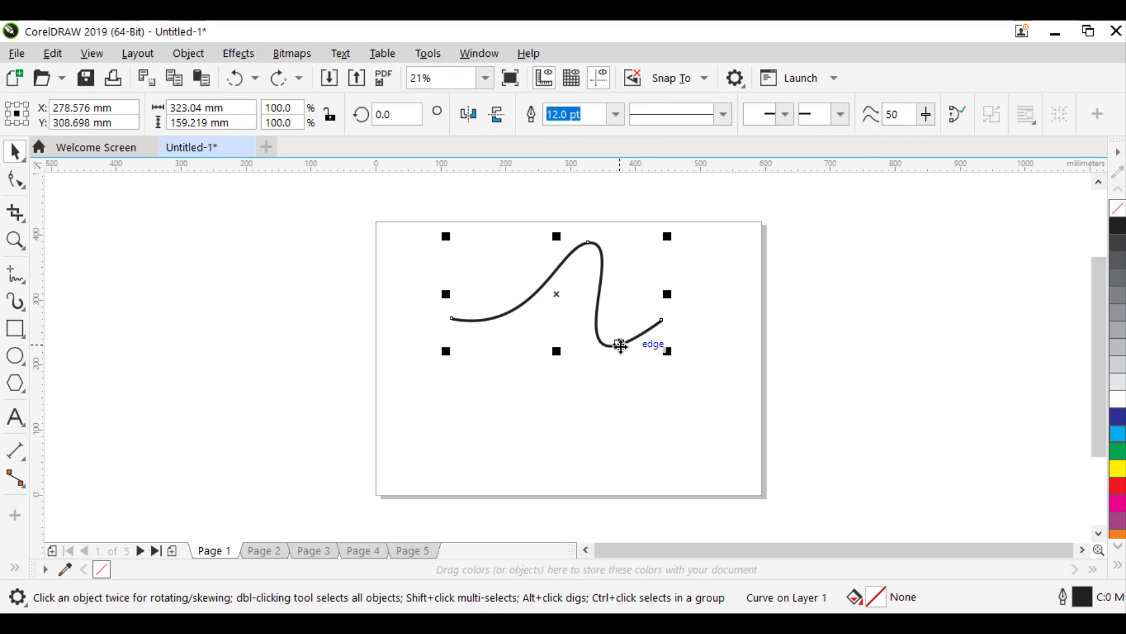
key(Delete)
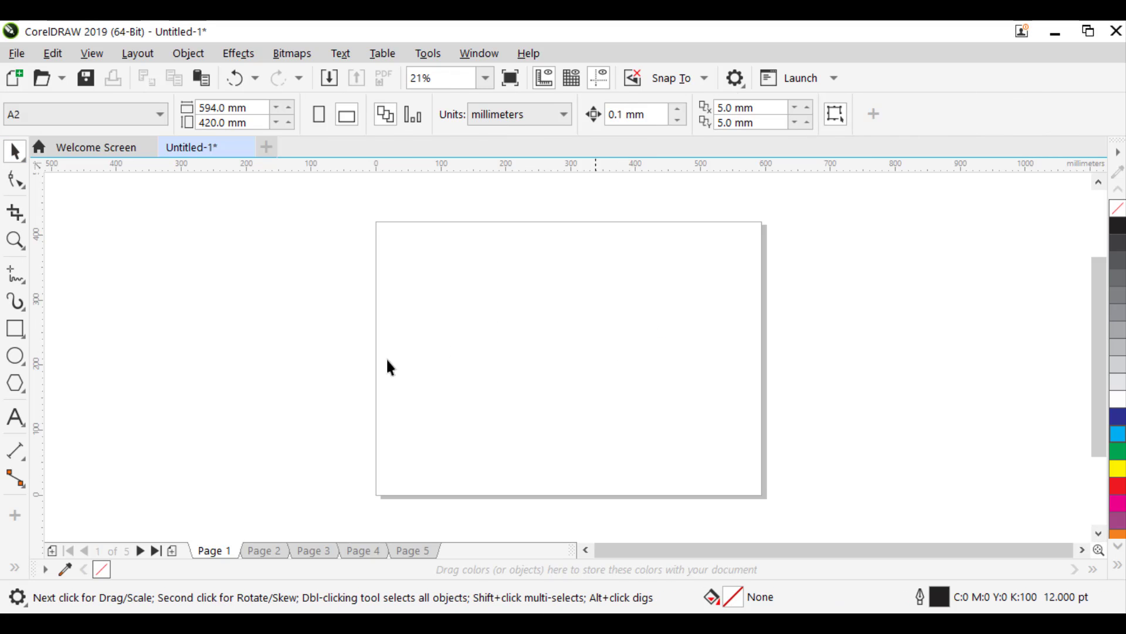
Step: Draw a freehand wavy line narrowing down the page, and shift two of its upper nodes together up and left
click(16, 273)
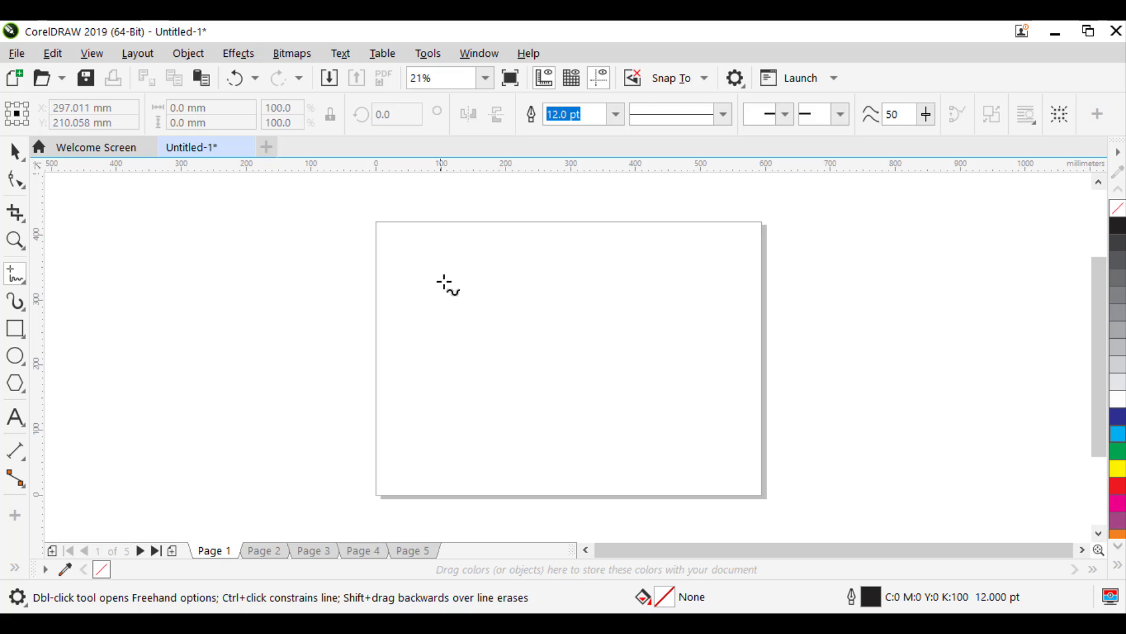
mouse_move(454, 259)
mouse_down()
mouse_move(592, 242)
mouse_move(615, 253)
mouse_move(514, 312)
mouse_move(585, 315)
mouse_move(584, 338)
mouse_move(539, 358)
mouse_move(574, 381)
mouse_move(549, 426)
mouse_move(565, 449)
mouse_up()
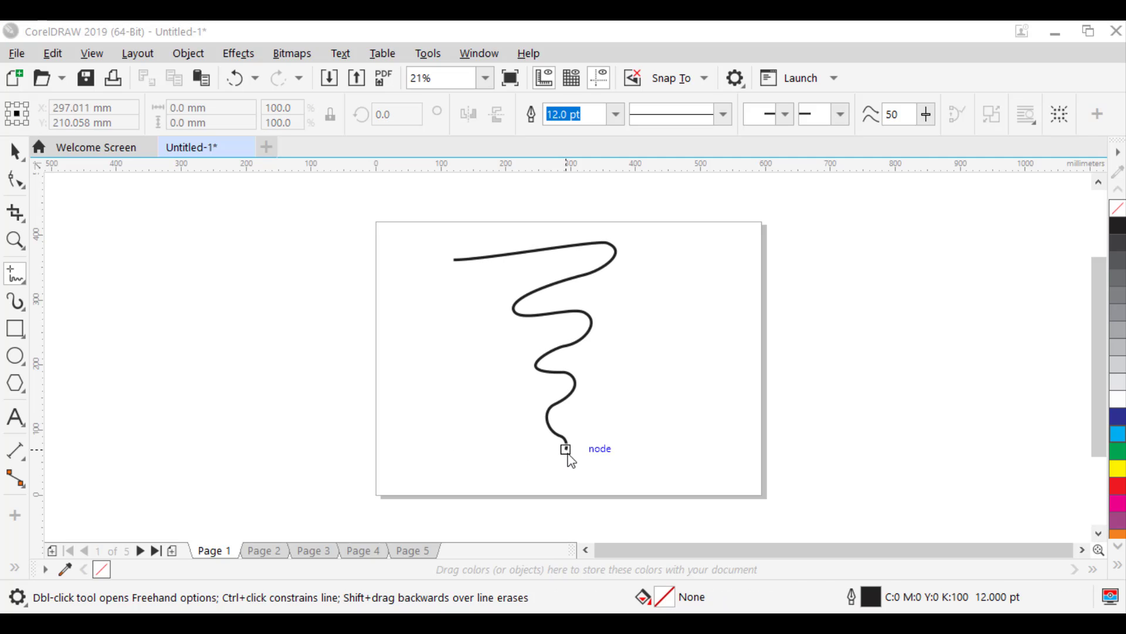
click(17, 183)
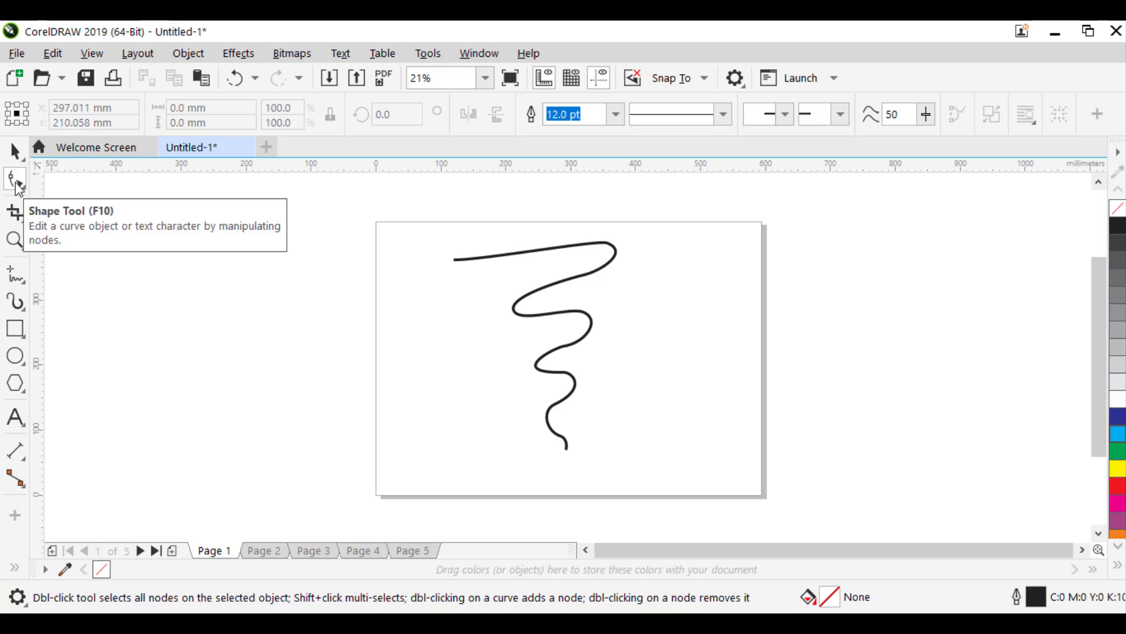
click(584, 243)
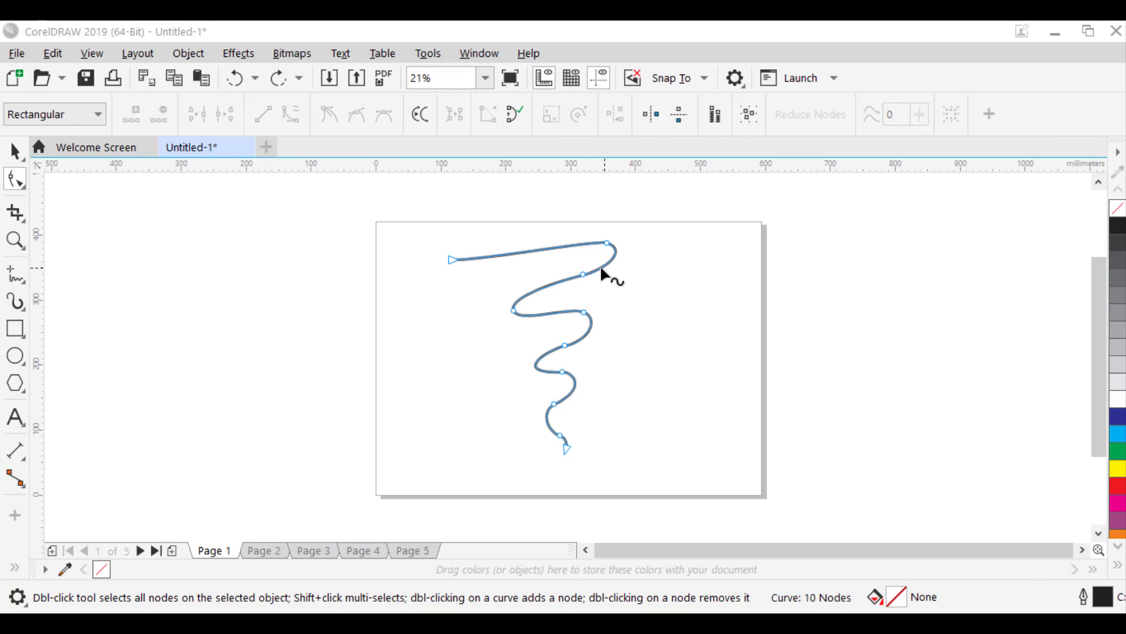
click(582, 275)
shift+click(513, 310)
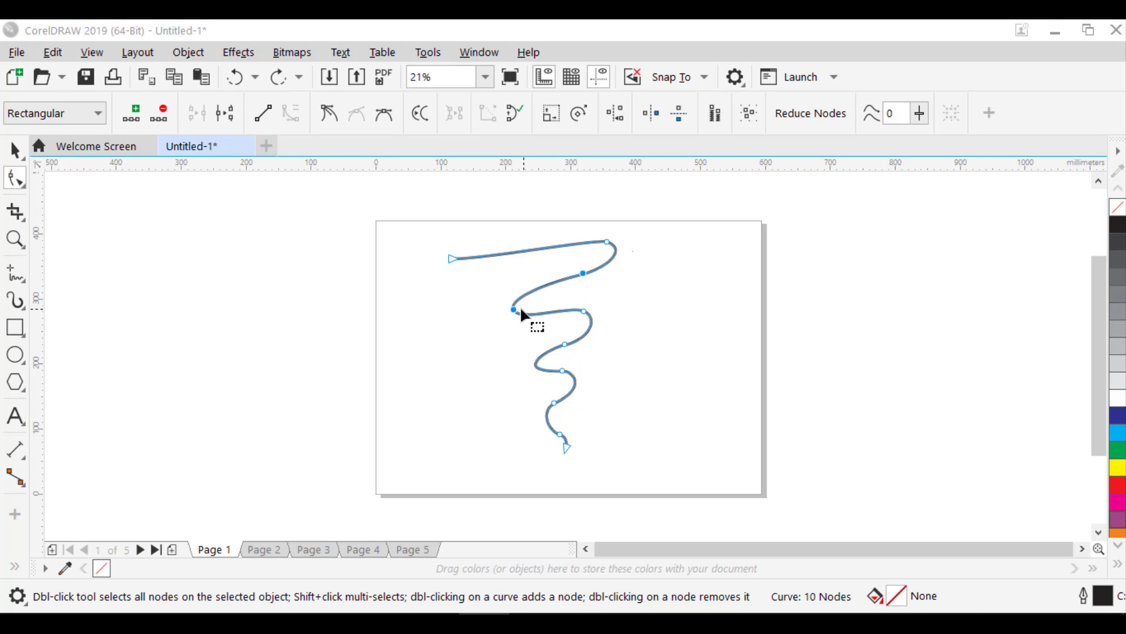
drag(513, 310, 498, 301)
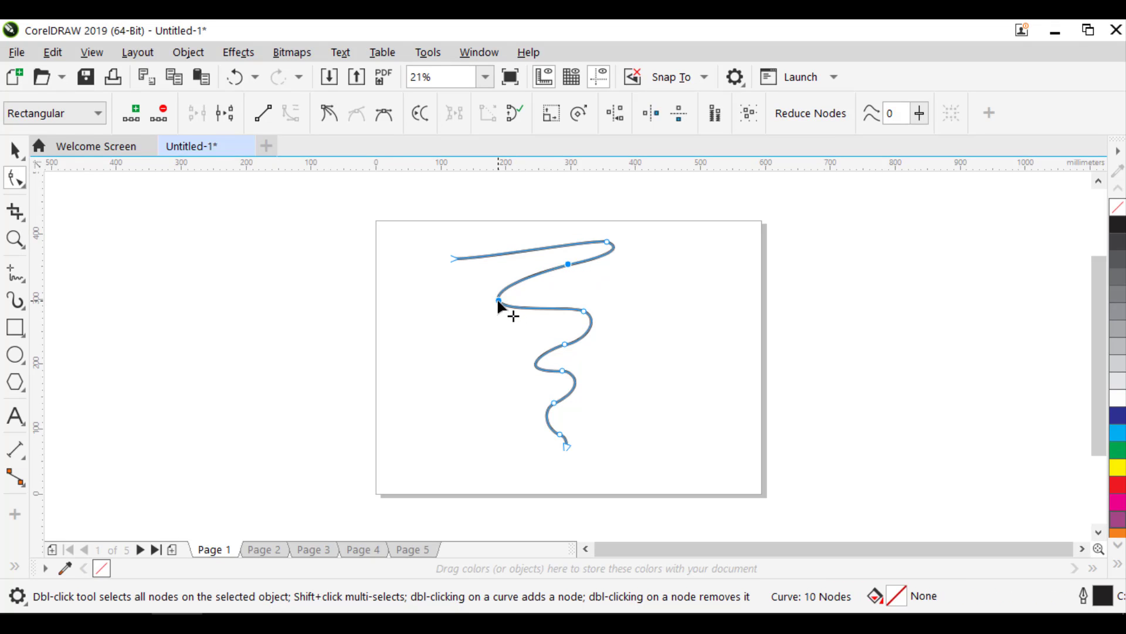
Step: Bend the wavy line's top segment into an upward arch using the control handles at its two ends
click(607, 243)
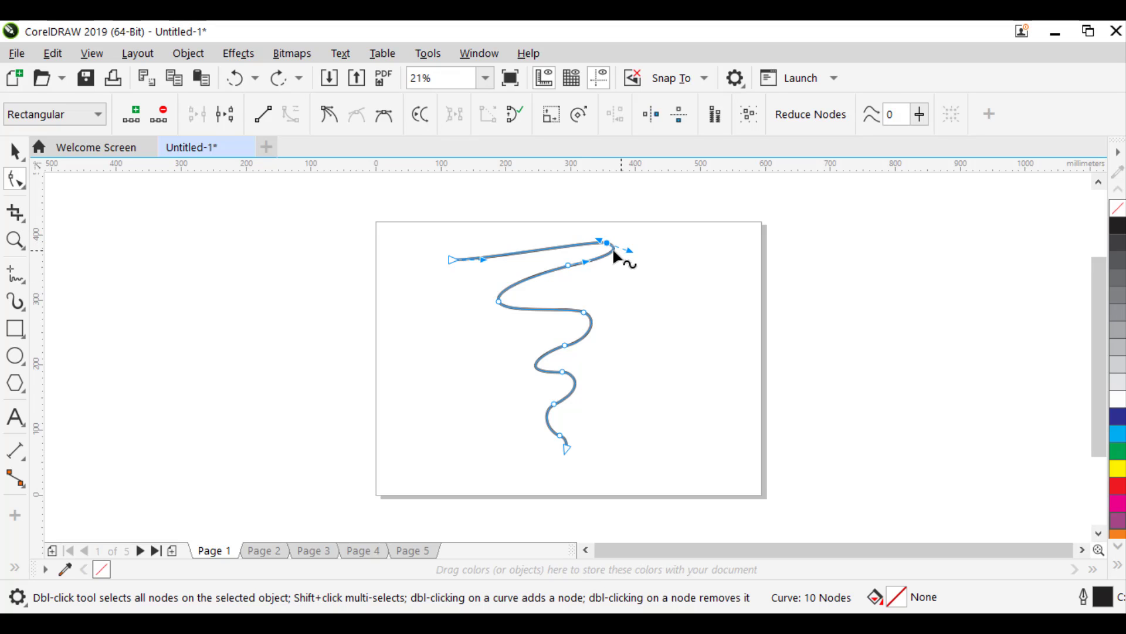
drag(599, 240, 530, 219)
drag(485, 255, 491, 237)
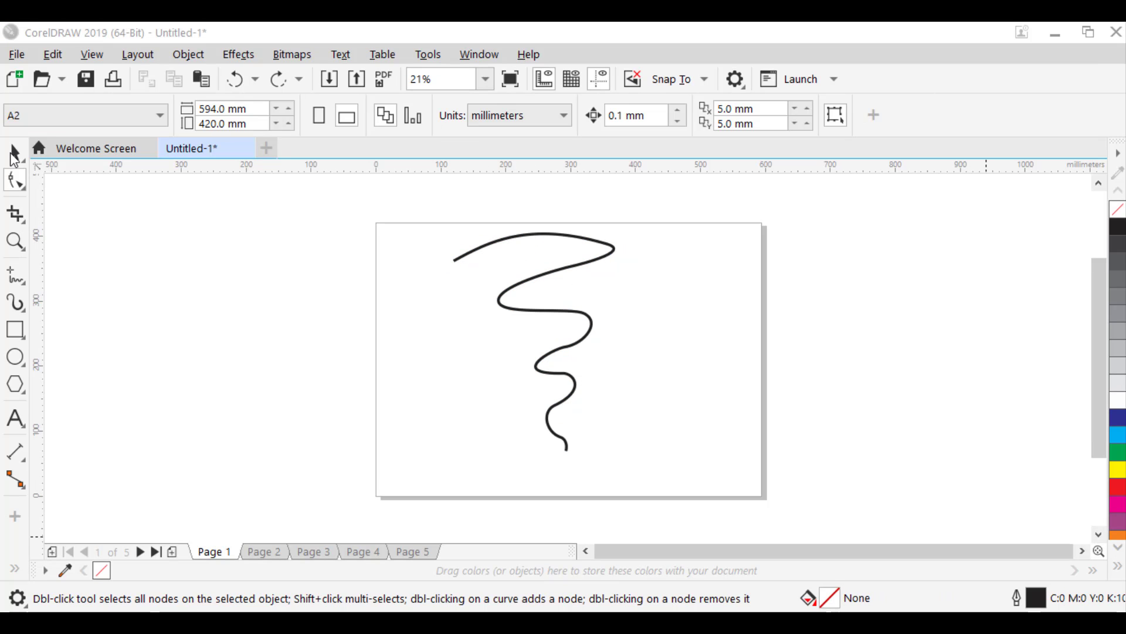
Step: Delete the freehand wavy line from the page
click(15, 153)
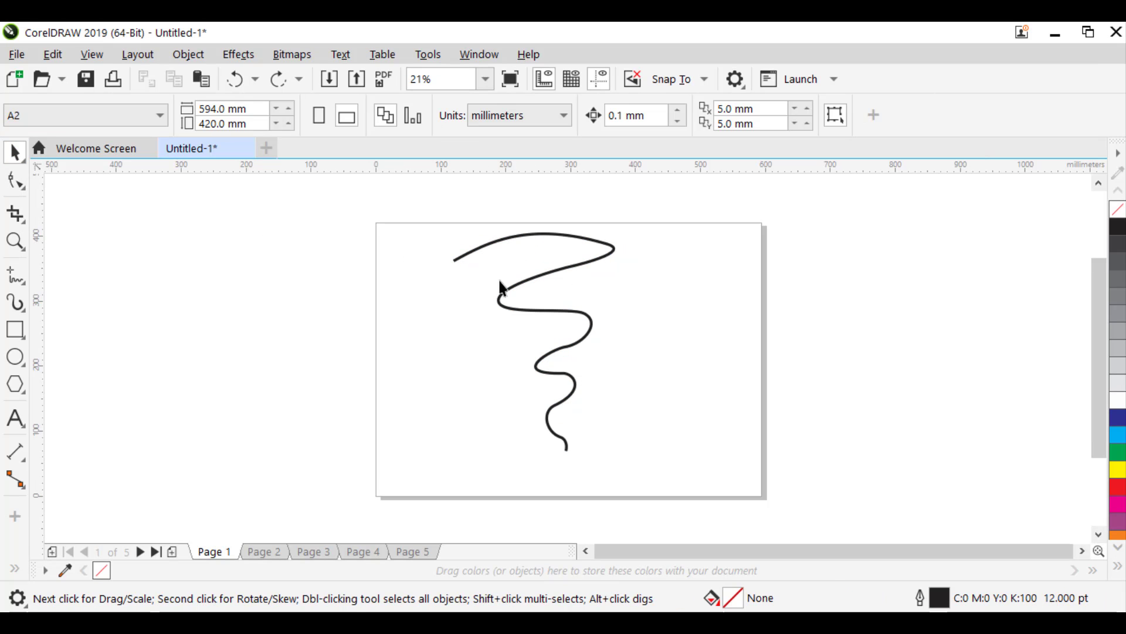
click(515, 283)
key(Delete)
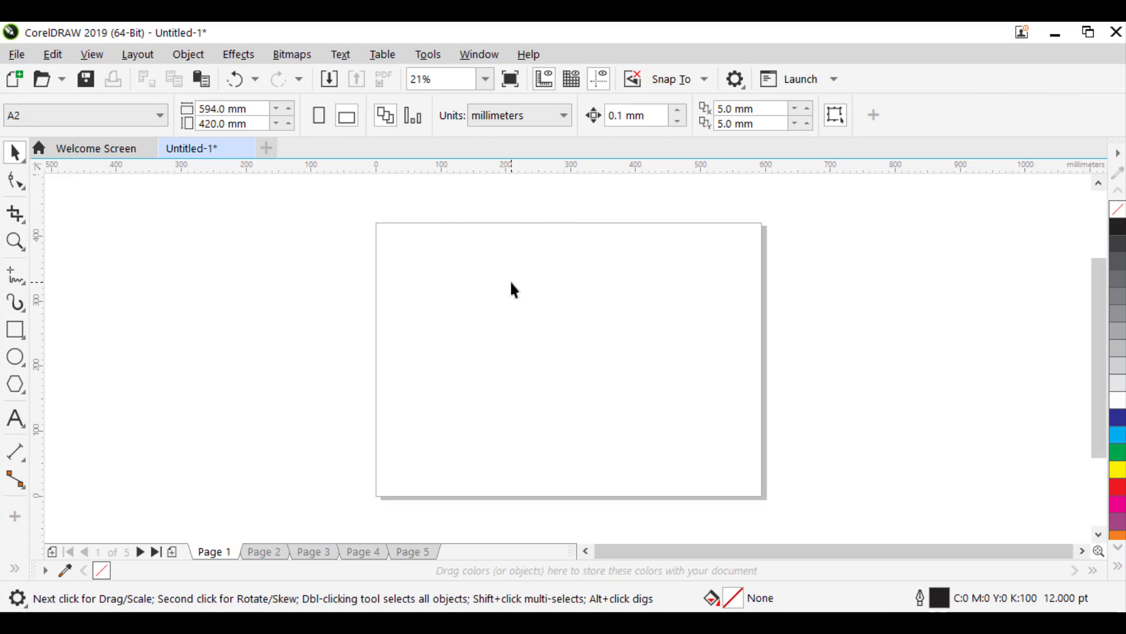
Step: Draw a rectangle about 145 by 103 mm in the page's upper-left corner and an ellipse about 141 by 131 mm beside it
click(15, 330)
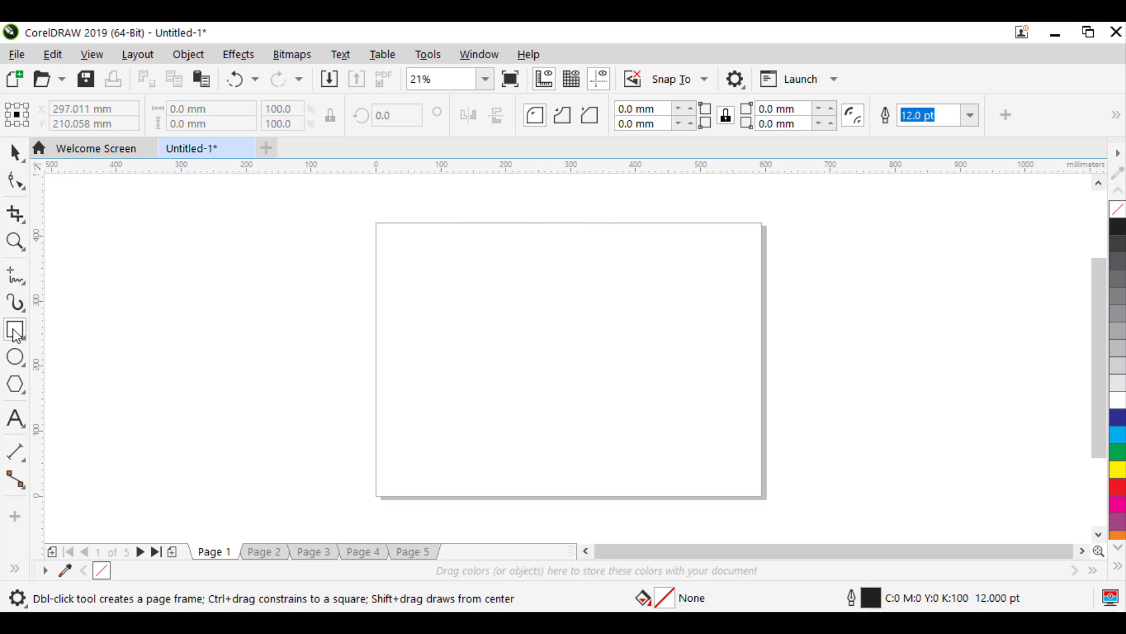
drag(381, 234, 478, 302)
click(15, 357)
drag(549, 232, 652, 329)
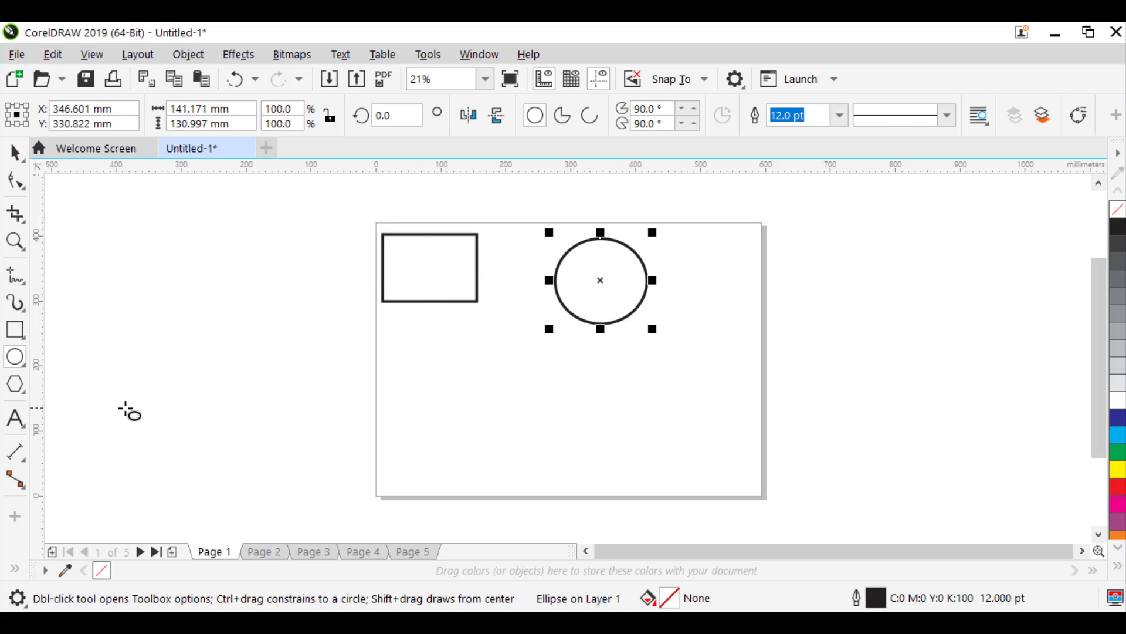
Step: Draw a five-pointed star below the rectangle and add the artistic text "text" beside it, enlarged to about 518 pt
click(15, 385)
click(59, 404)
drag(398, 367, 484, 449)
click(15, 418)
click(566, 392)
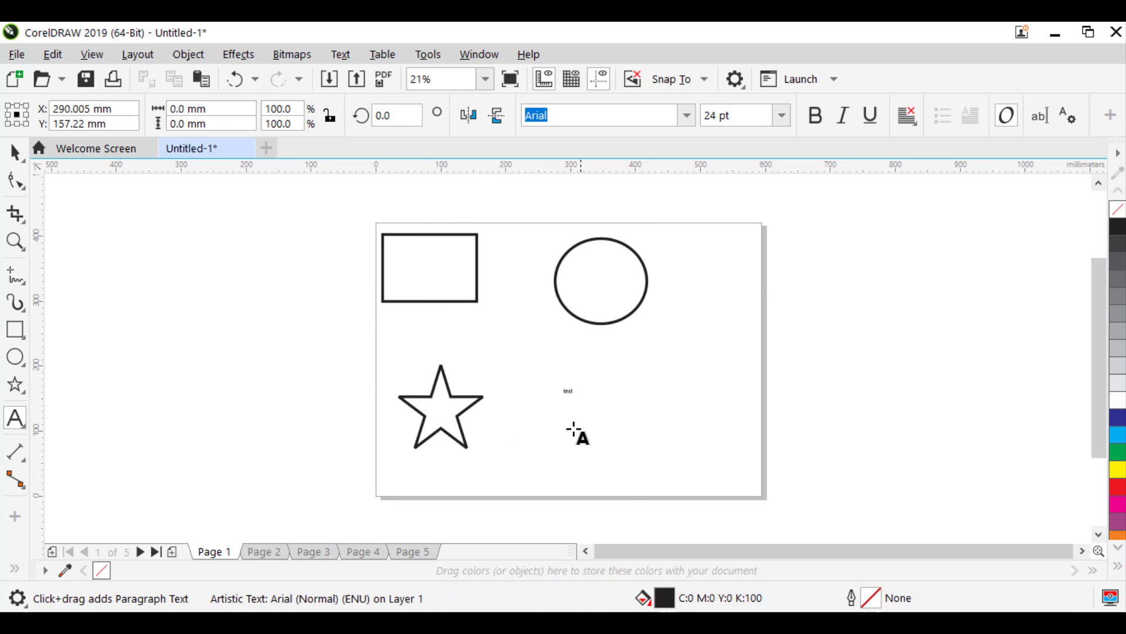
text(text)
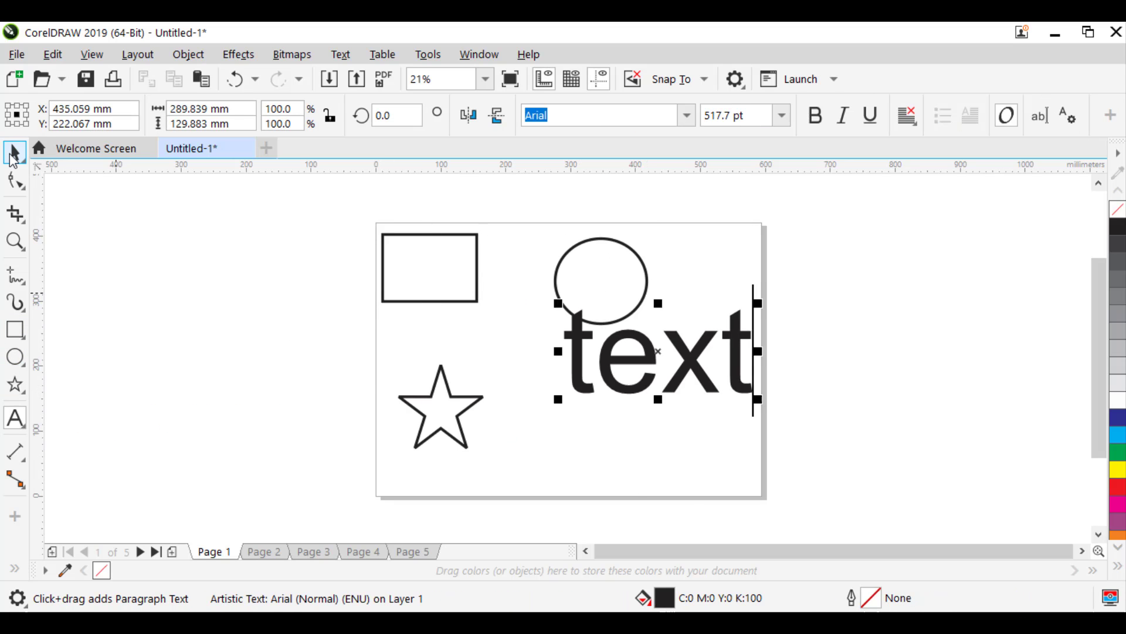
Step: Move the text below the ellipse, and shift the ellipse and rectangle right to space the four objects apart
click(13, 158)
drag(607, 386, 581, 435)
drag(602, 281, 657, 281)
drag(447, 256, 491, 262)
drag(492, 261, 492, 262)
drag(616, 410, 627, 419)
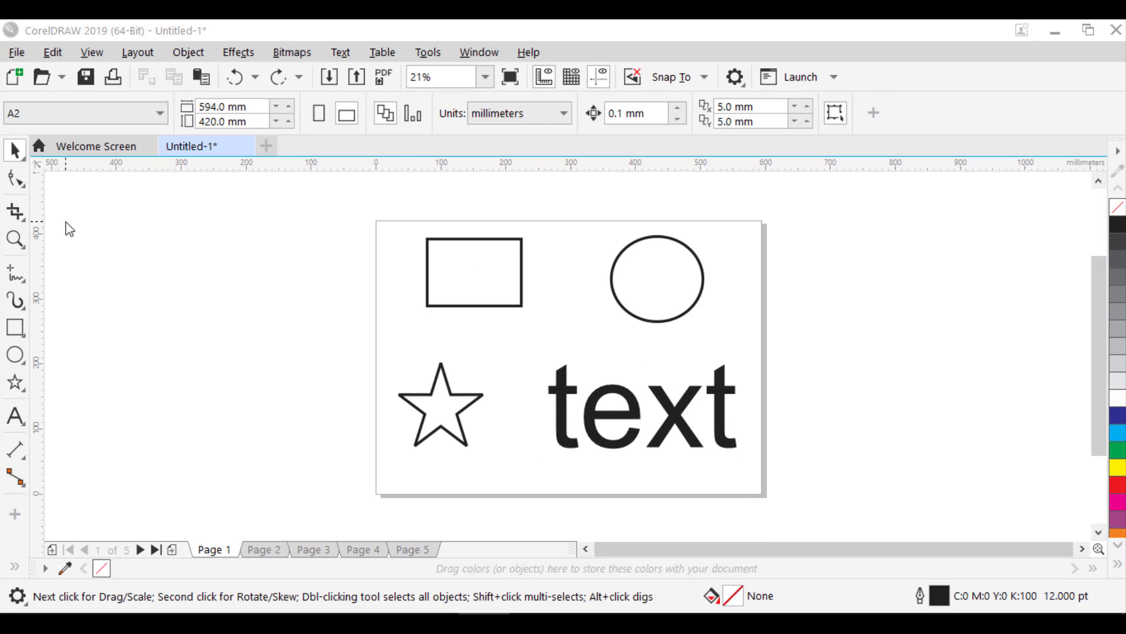
Step: Try rounding the rectangle's corners to a radius of about 51.5 mm with the Shape tool, and undo the rounding
click(14, 184)
click(453, 271)
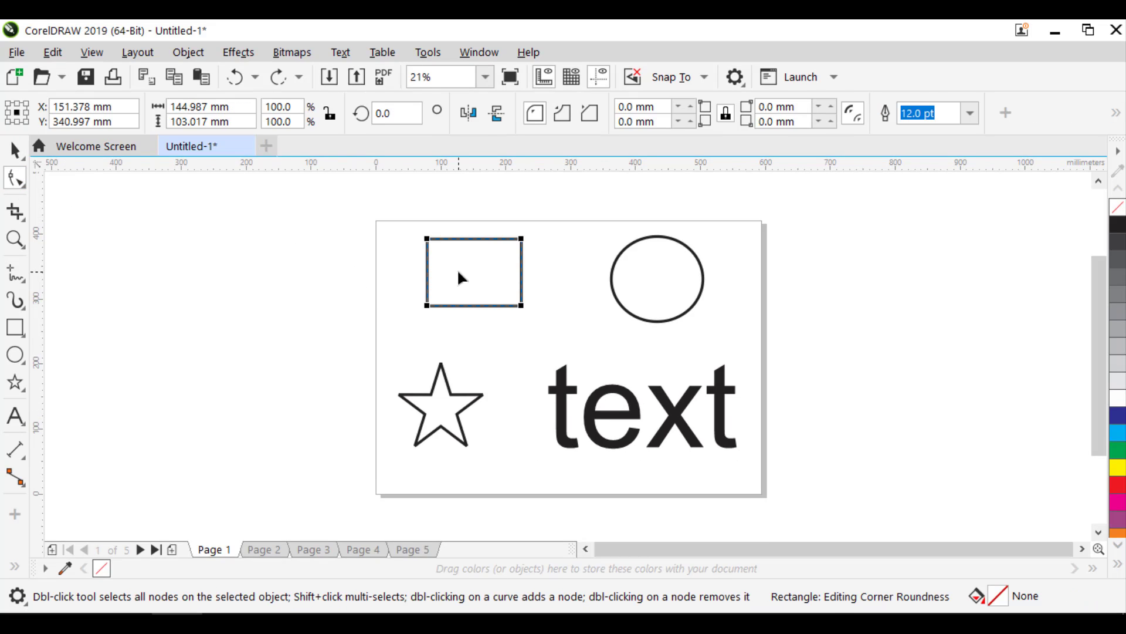
drag(522, 239, 461, 259)
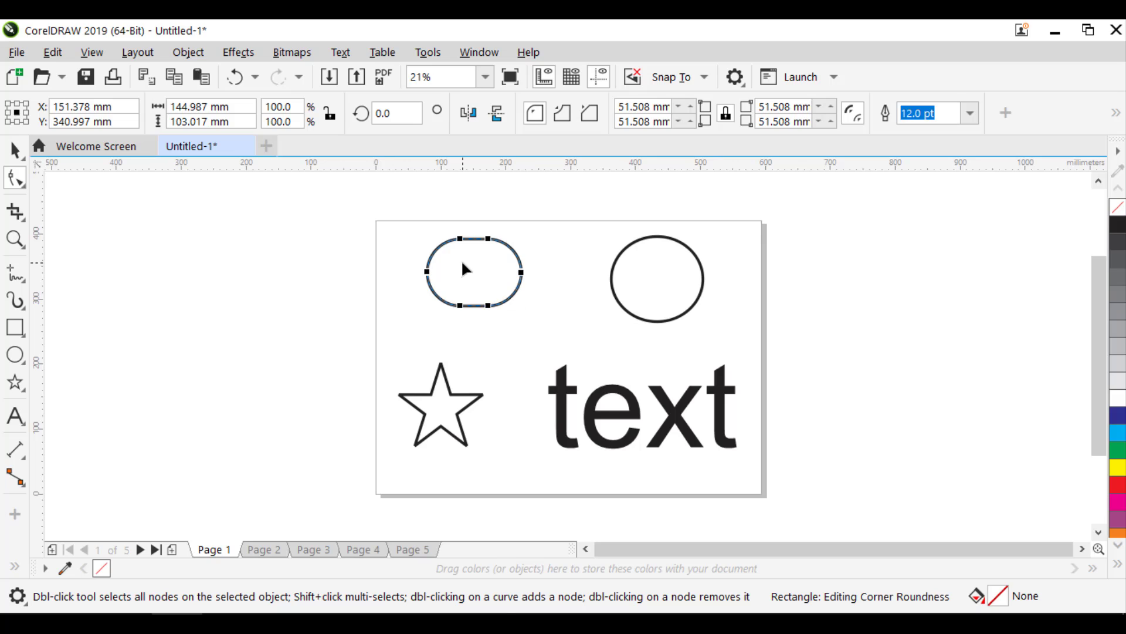
click(423, 248)
key(ctrl+z)
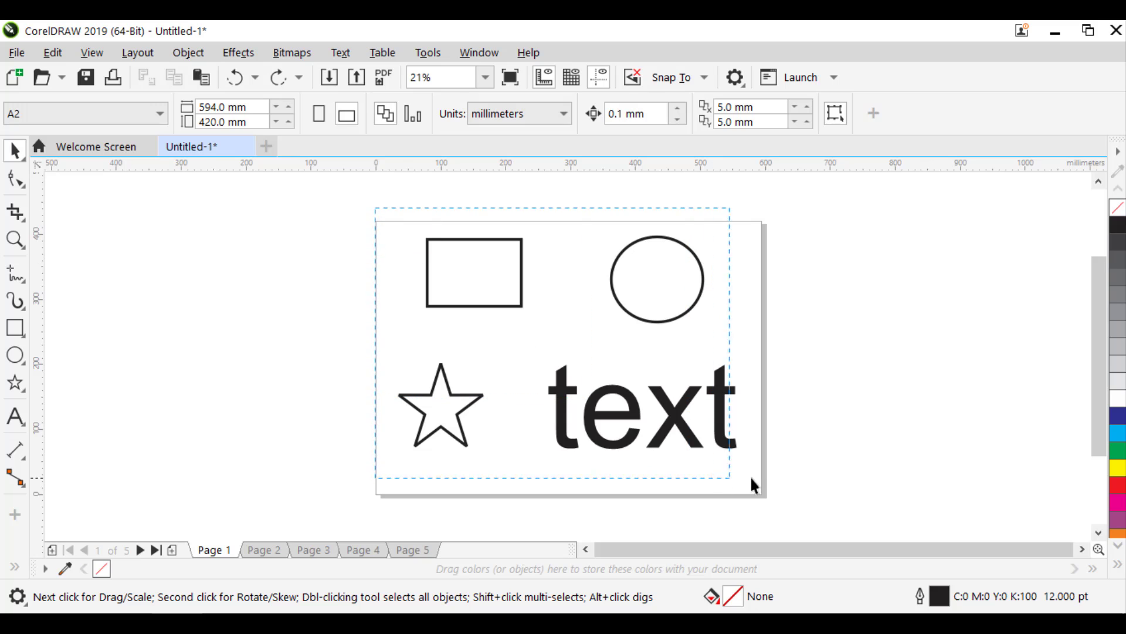
Step: Select the rectangle, ellipse, star and text and convert all four to curves
drag(751, 484, 786, 486)
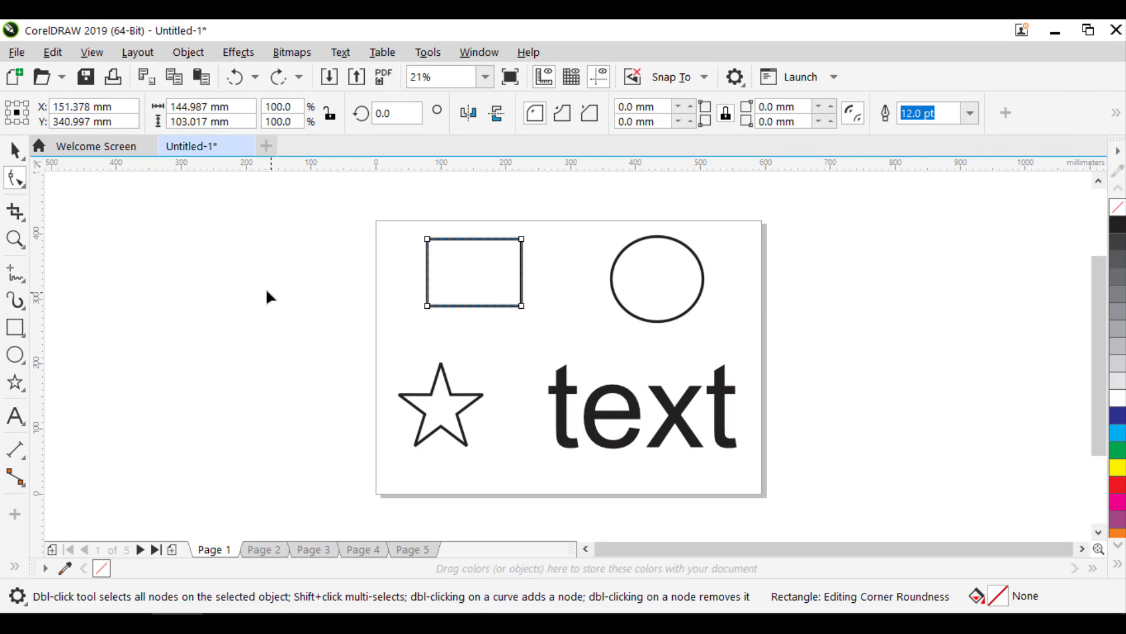
click(187, 52)
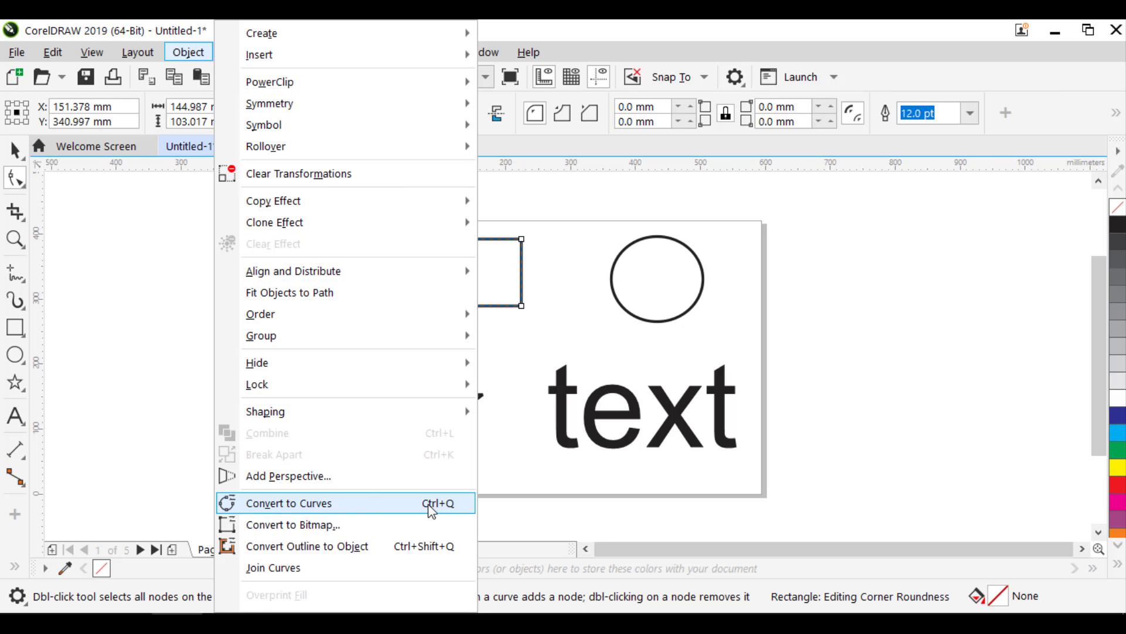
click(446, 508)
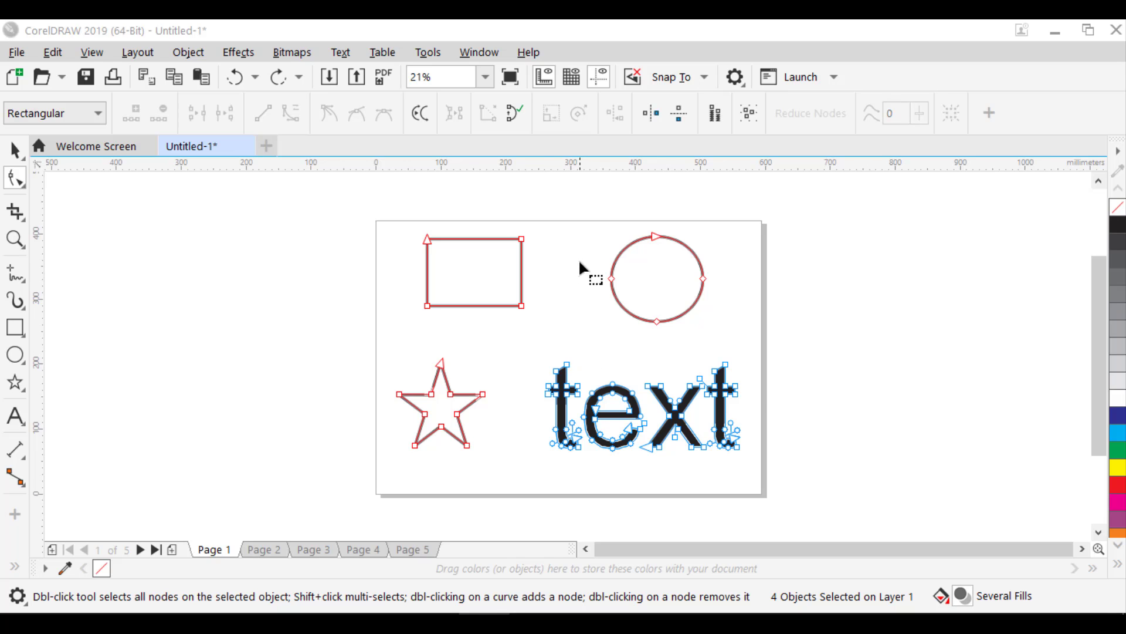
Step: Move the ellipse's lower three nodes down to form an egg shape, and make all nodes of the four objects smooth
drag(580, 262, 592, 268)
drag(750, 333, 748, 331)
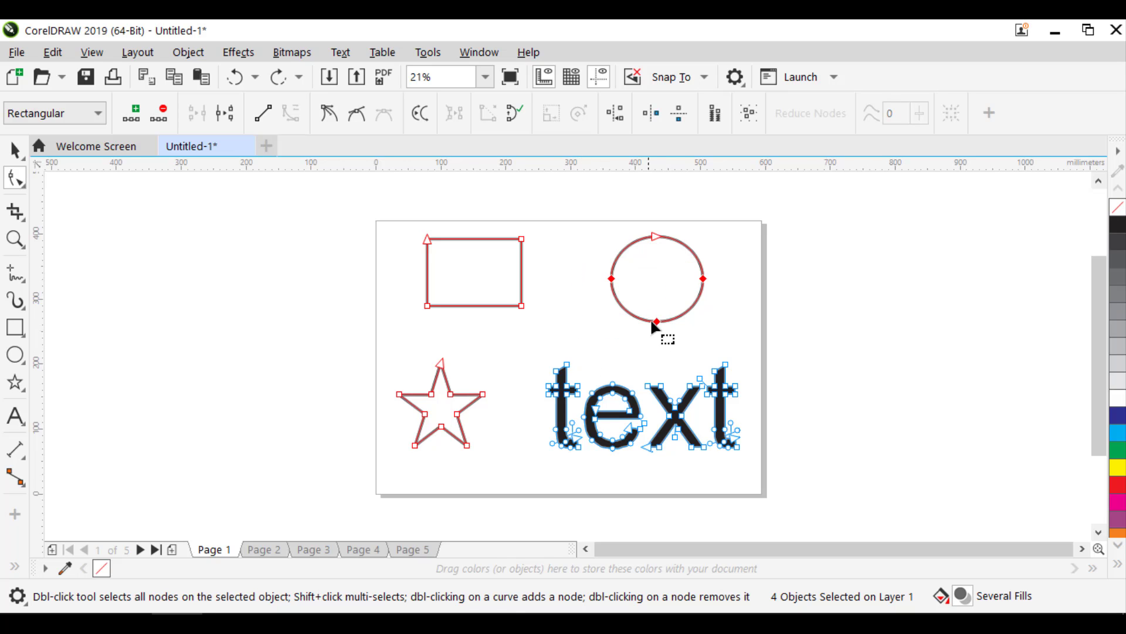
drag(657, 322, 660, 361)
double_click(18, 186)
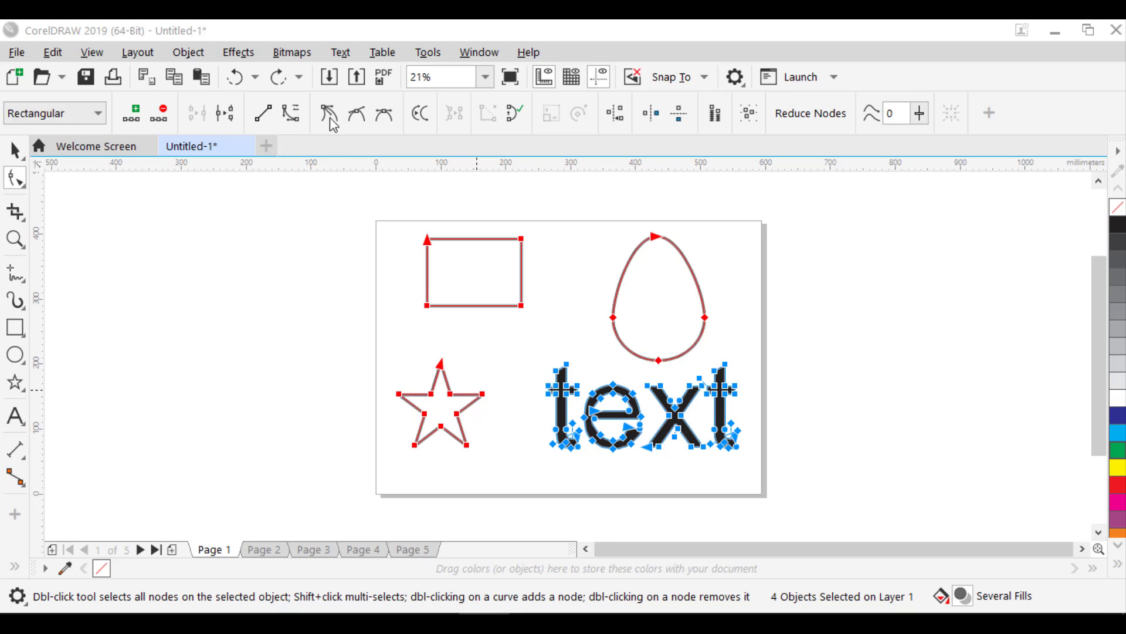
click(355, 116)
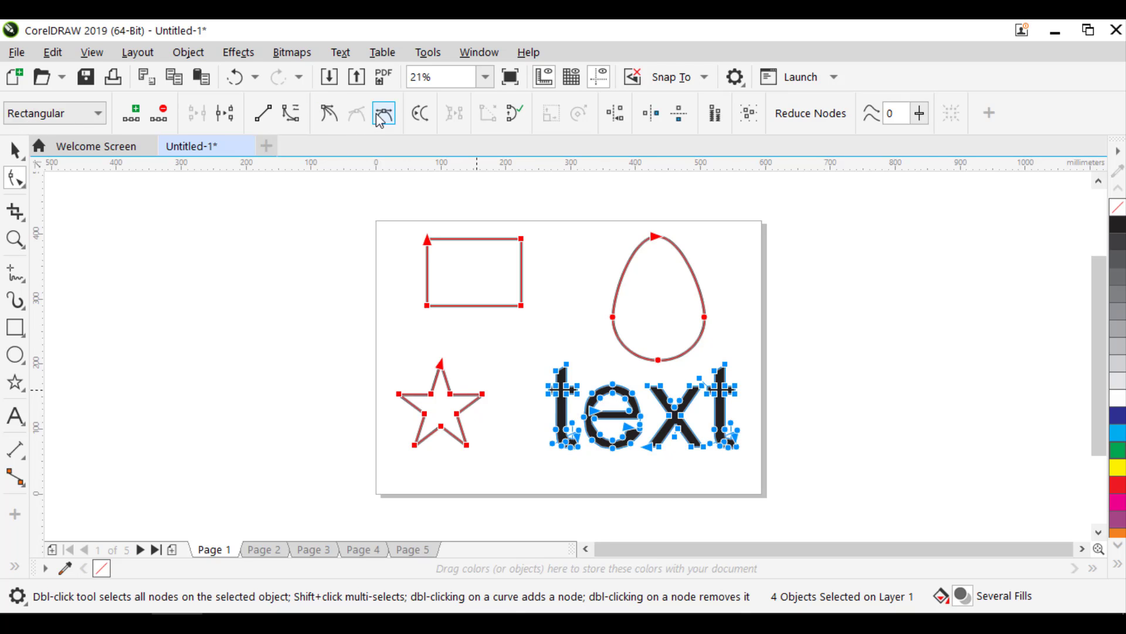
Step: Delete all four objects and draw a jagged freehand curve about 262 mm wide across the middle of the page
key(space)
key(Delete)
key(F5)
mouse_move(455, 333)
mouse_down()
mouse_move(528, 303)
mouse_move(586, 341)
mouse_move(628, 348)
mouse_up()
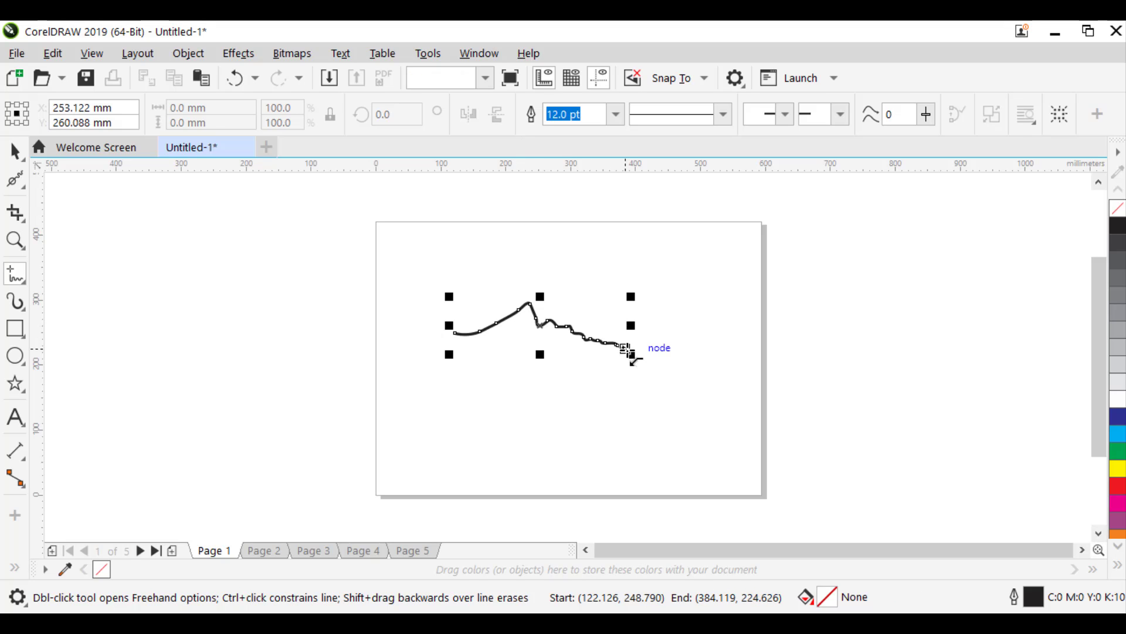
Step: Smooth the jagged right-hand part of the freehand curve with the Smooth tool
click(24, 172)
scroll(581, 327, up, 5)
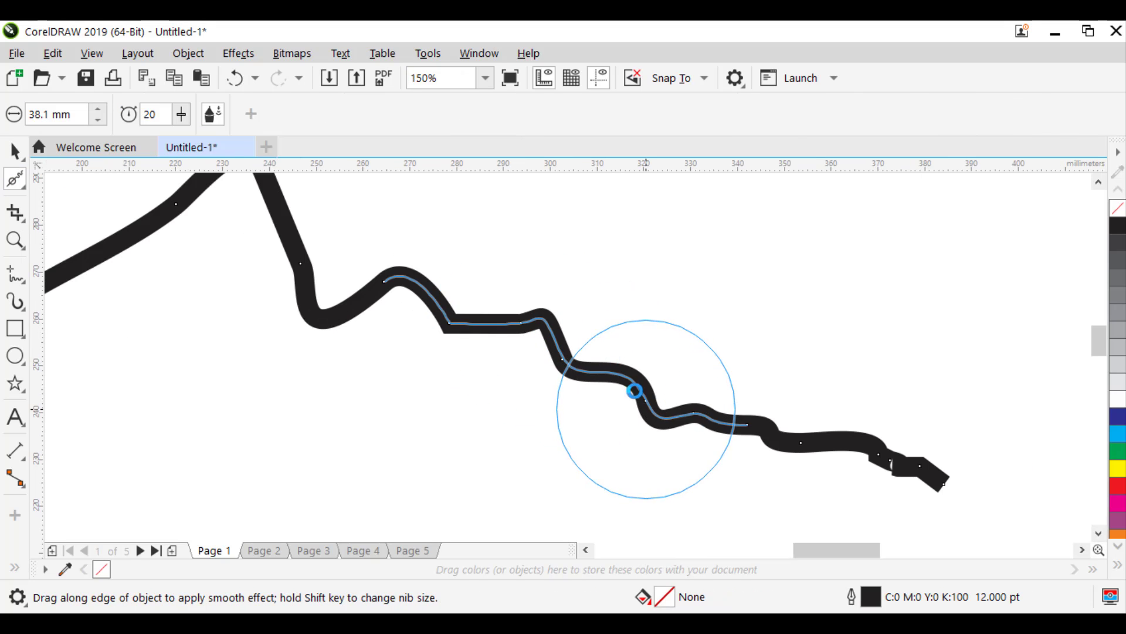
mouse_move(635, 390)
mouse_down()
mouse_move(606, 364)
mouse_move(675, 403)
mouse_move(591, 342)
mouse_up()
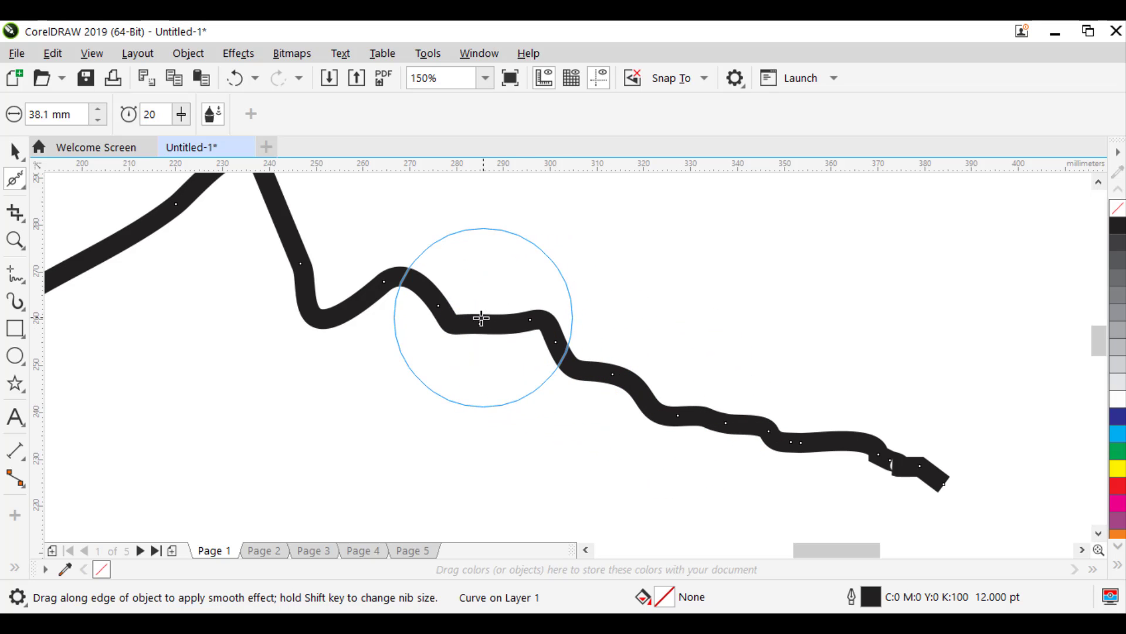
mouse_move(481, 319)
mouse_down()
mouse_move(610, 367)
mouse_move(521, 319)
mouse_move(592, 365)
mouse_up()
scroll(536, 384, down, 2)
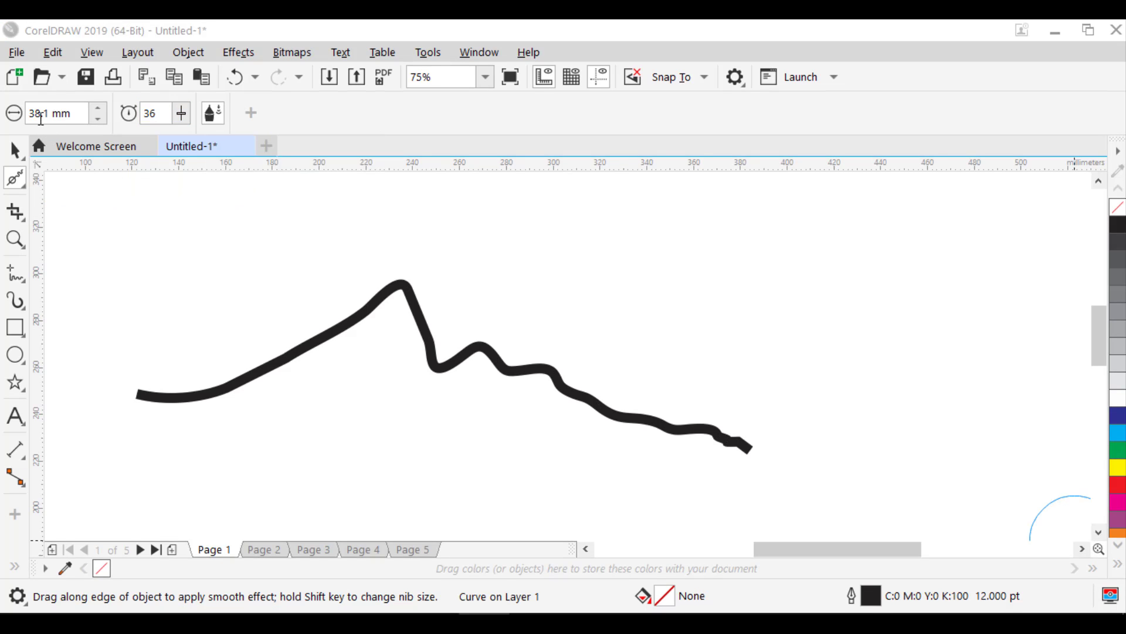
Step: Set the Smooth tool's rate to 17 and try nib sizes of about 47 mm and 21 mm on the curve
click(41, 118)
drag(54, 115, 27, 115)
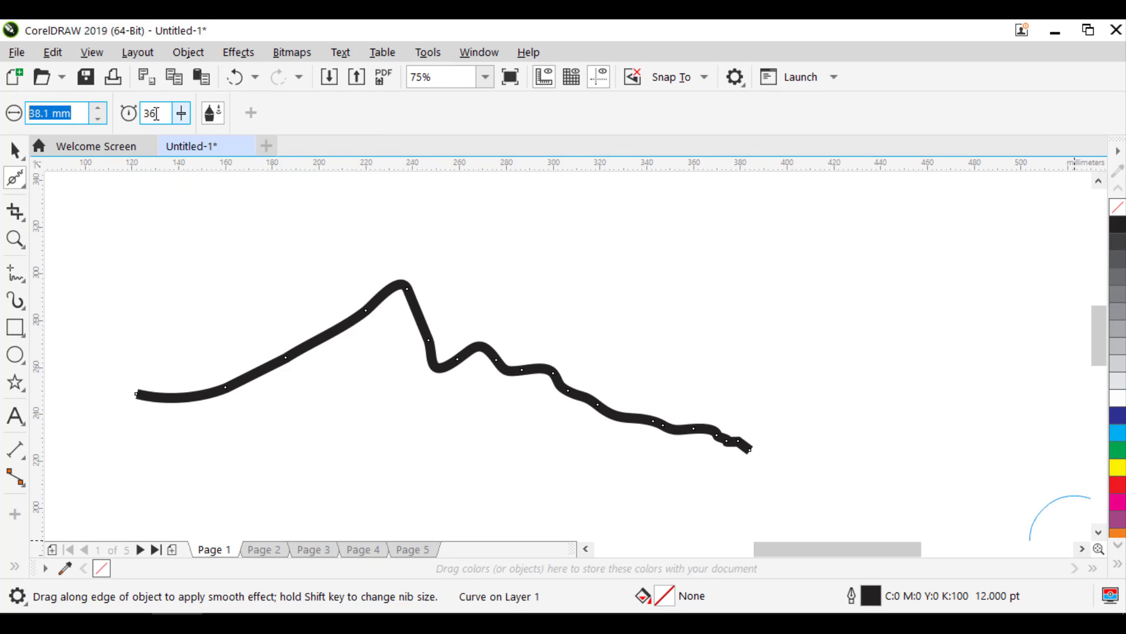
drag(158, 113, 141, 116)
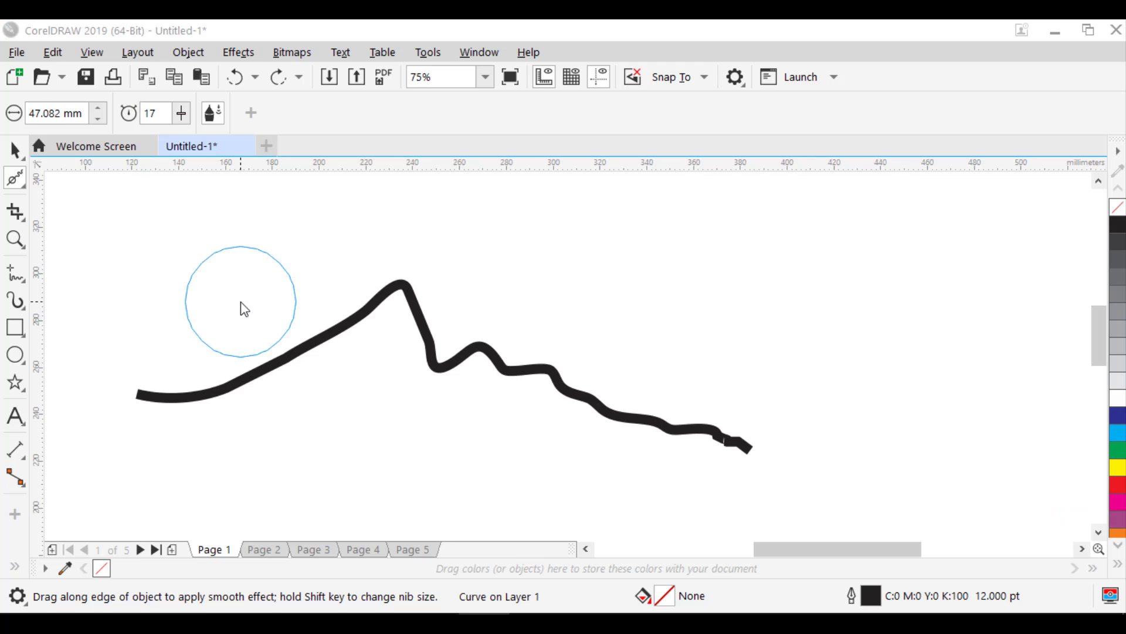
drag(247, 363, 272, 365)
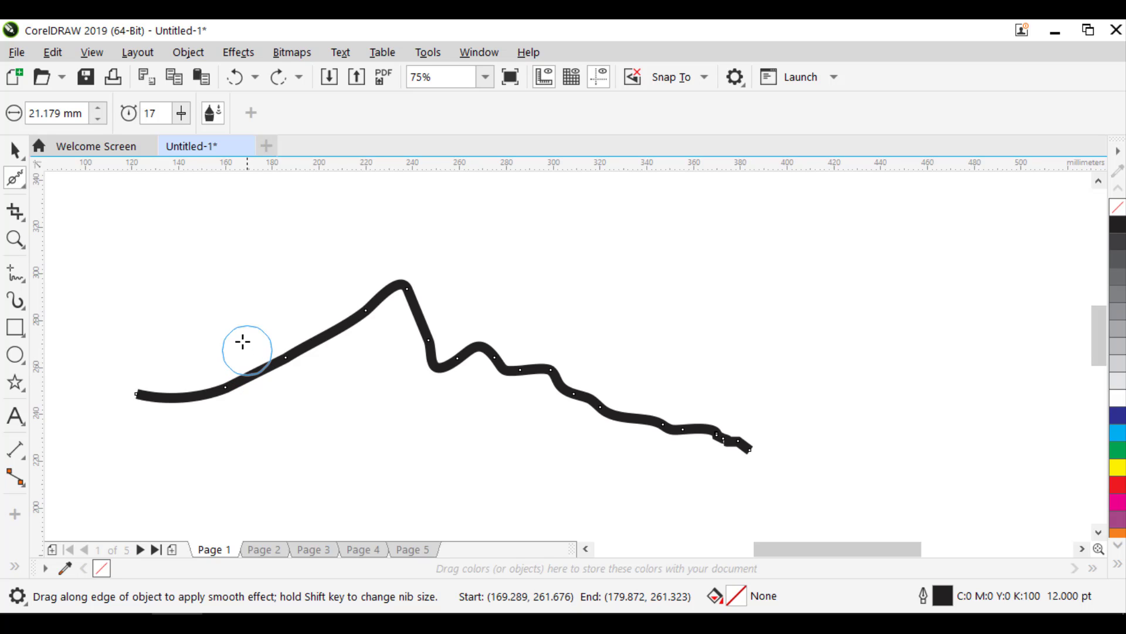
drag(221, 302, 198, 297)
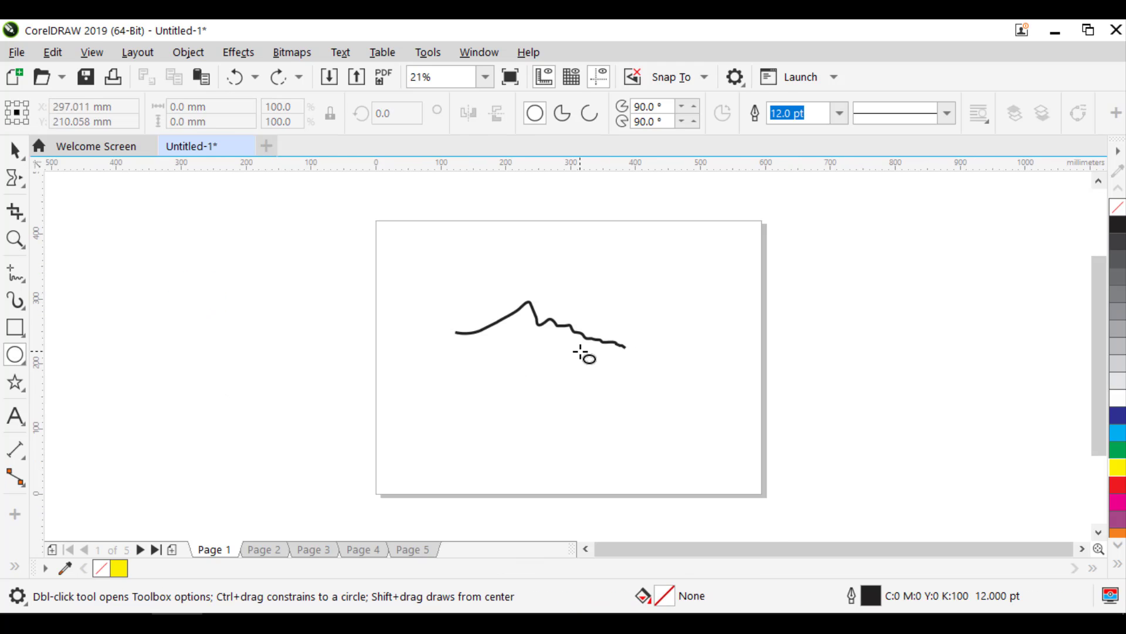
Step: Replace the freehand curve with an ellipse about 188 by 192 mm and fill it yellow
click(577, 332)
key(Delete)
drag(474, 298, 597, 424)
click(1118, 468)
Step: Smear the yellow ellipse's edge outward into two pointed tips, one at its upper right and one at its lower right
click(15, 177)
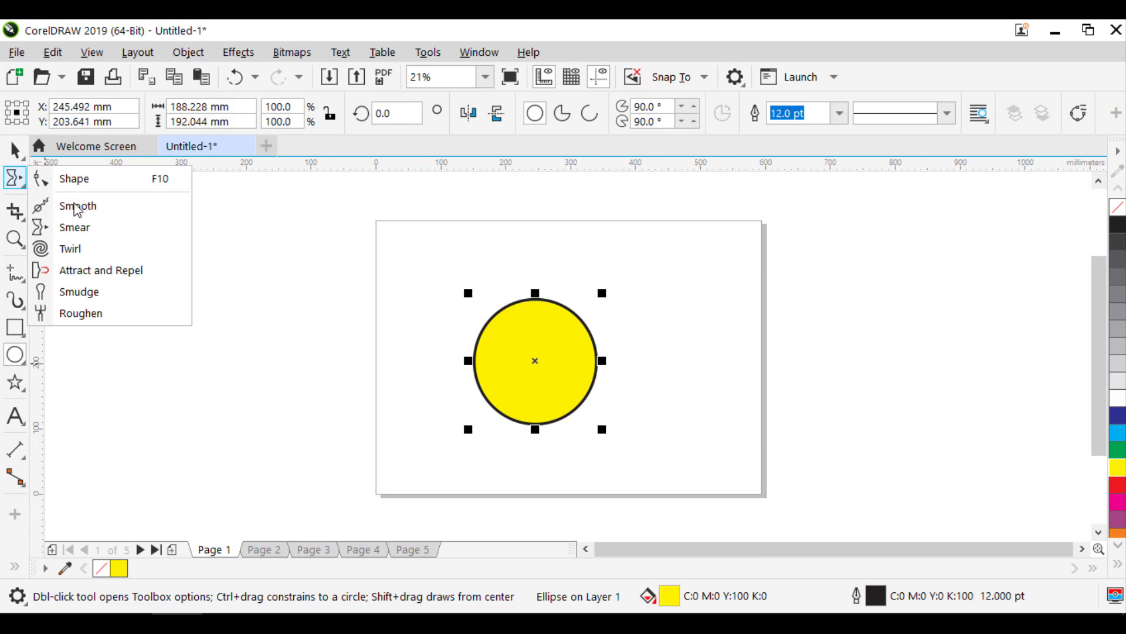
click(84, 237)
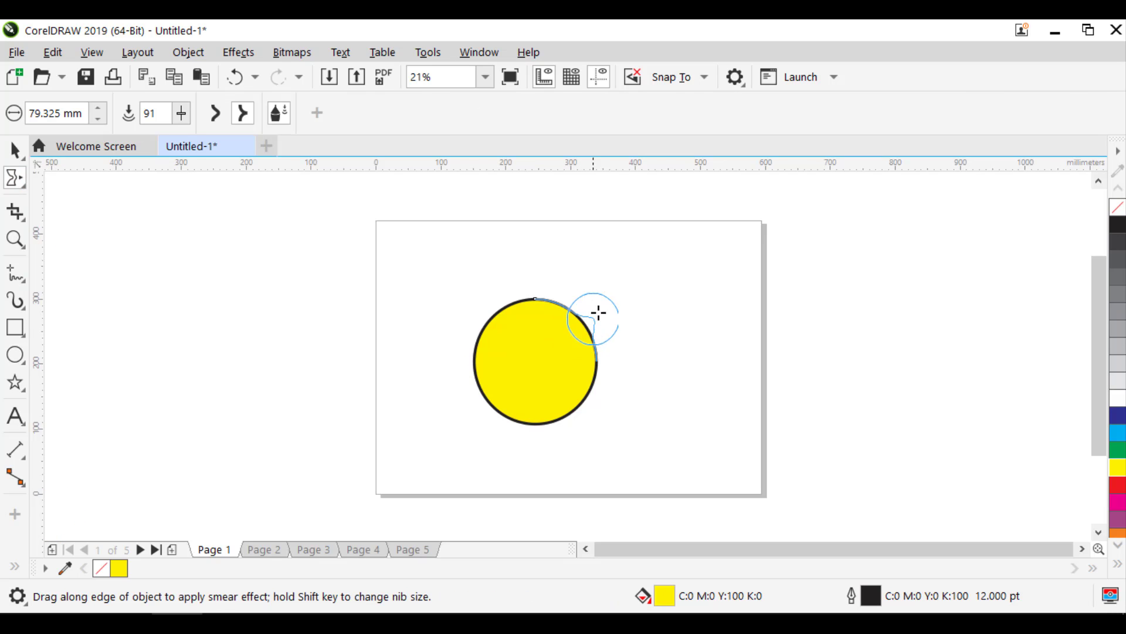
drag(593, 312, 619, 234)
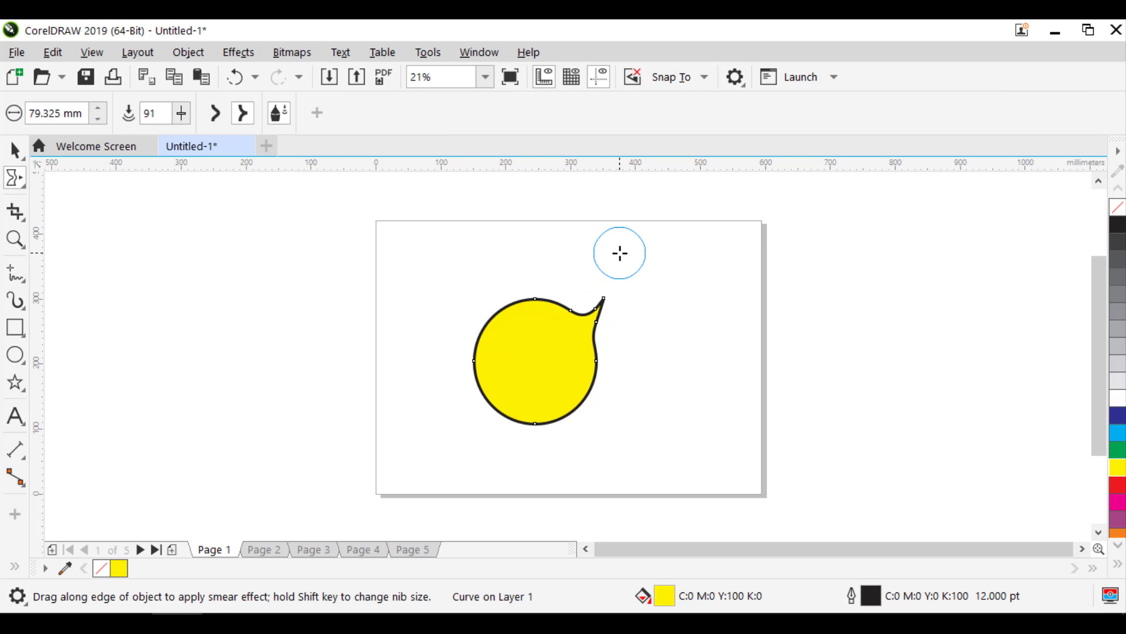
scroll(590, 377, up, 2)
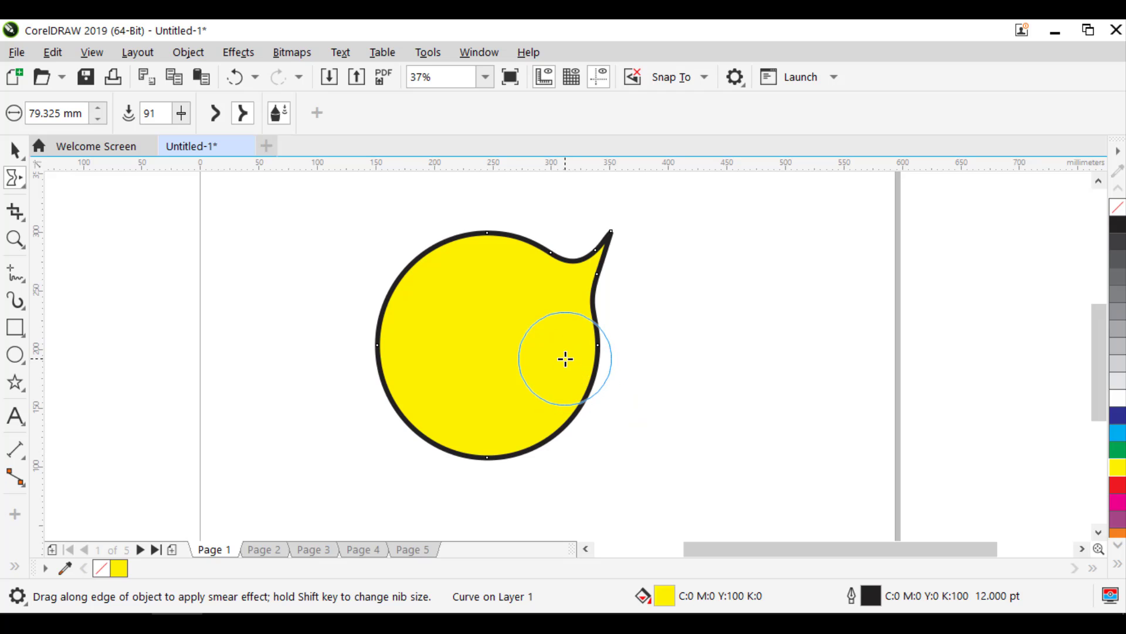
mouse_move(538, 381)
mouse_down()
mouse_move(680, 412)
mouse_move(740, 379)
mouse_up()
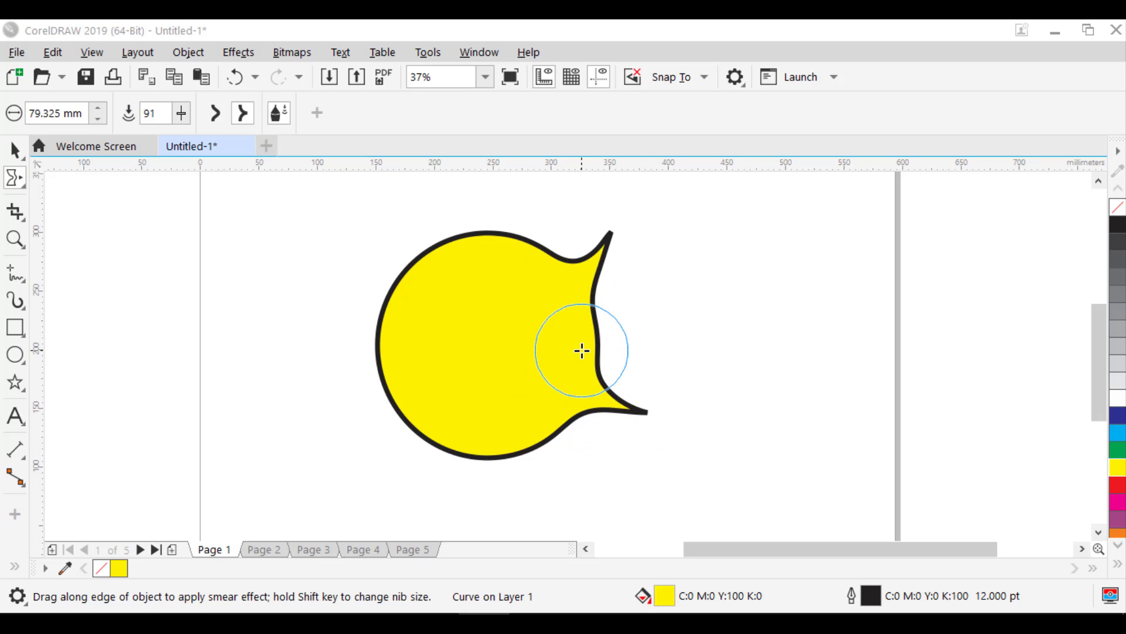
Step: Review the Smear tool's nib size, pressure and smear style settings
click(51, 114)
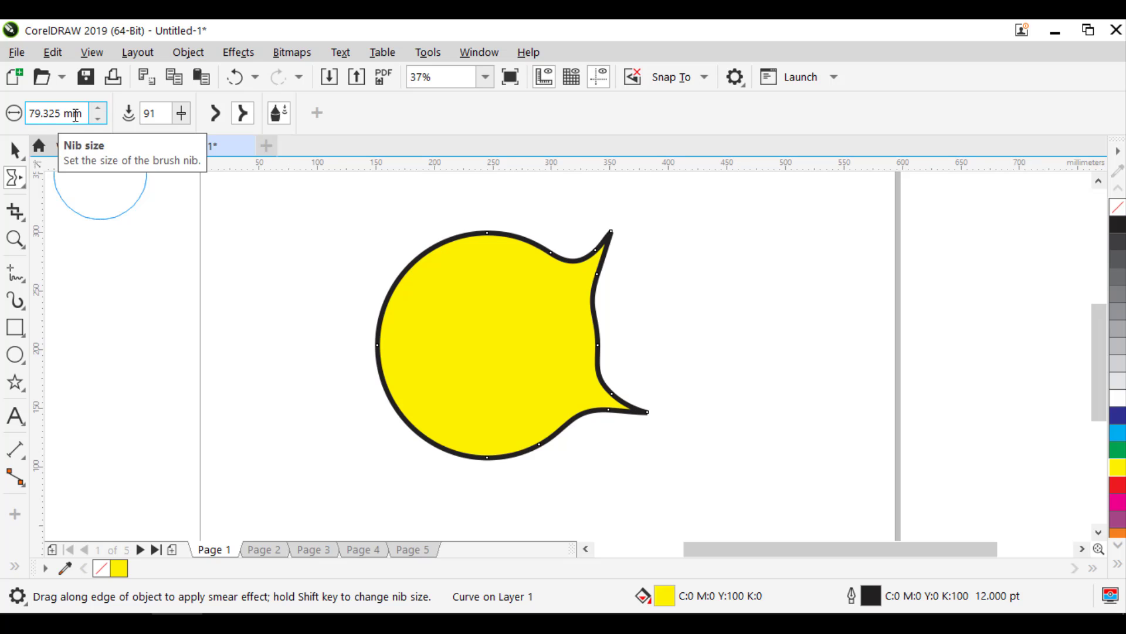
key(Tab)
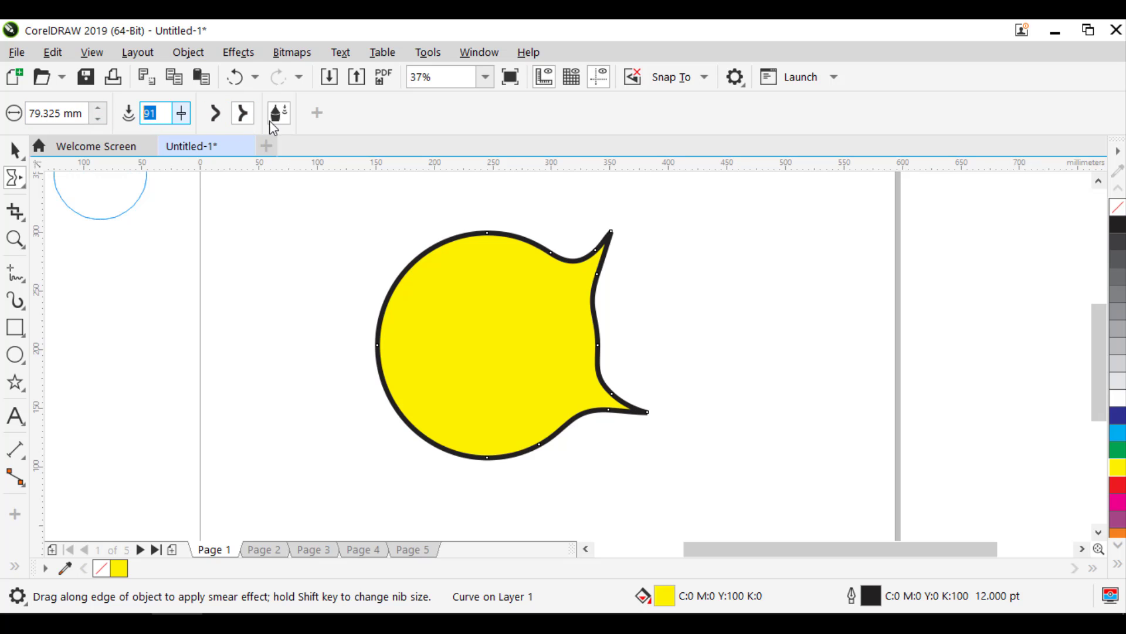
click(246, 205)
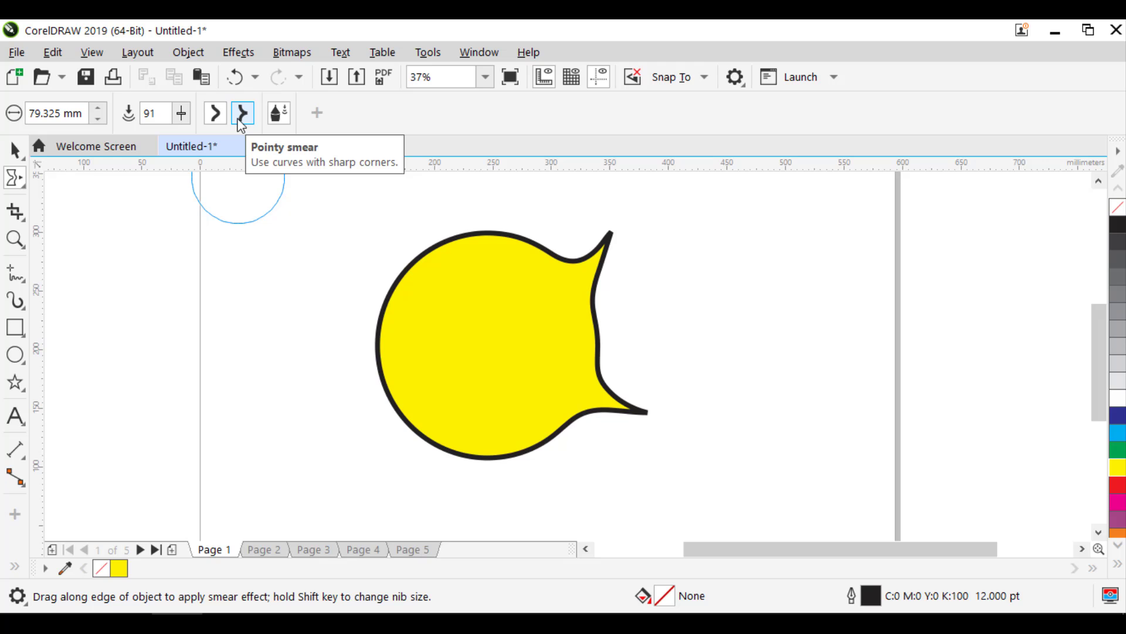
Step: Delete the smeared yellow shape and draw a circle about 130 mm in diameter in its place
key(space)
click(461, 344)
key(Delete)
key(F7)
drag(438, 261, 584, 414)
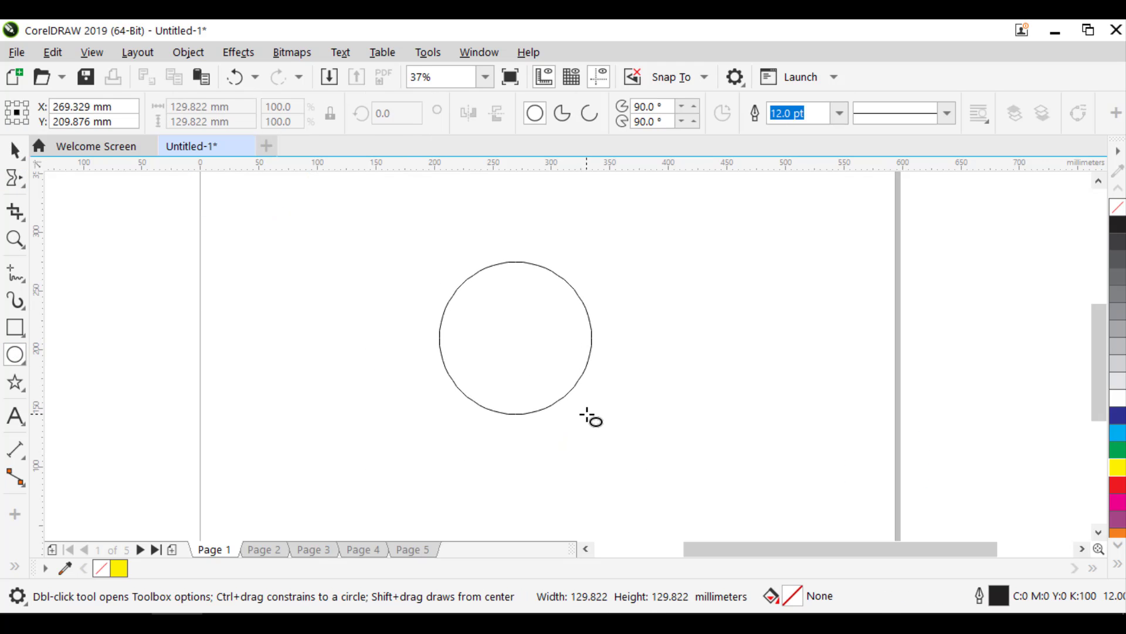
Step: Duplicate the circle twice and scale the copies to about 97 mm and 65 mm inside the original
key(space)
key(ctrl+d)
drag(603, 250, 589, 271)
drag(544, 333, 540, 336)
key(ctrl+d)
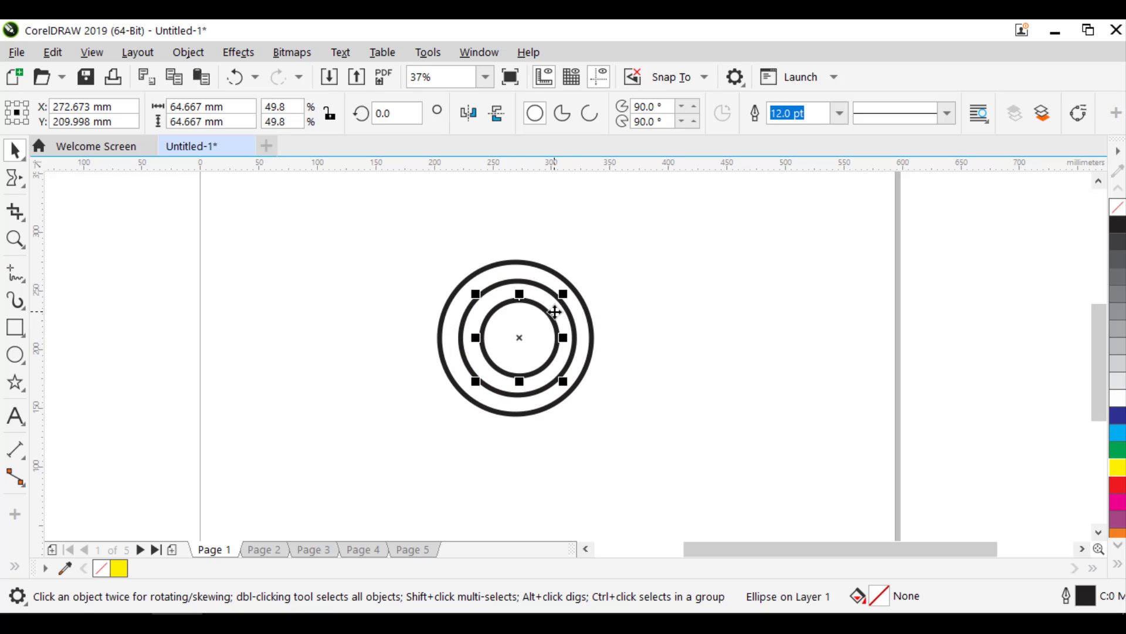
Step: Nudge the two smaller circles left to centre them inside the outer circle
click(681, 344)
click(536, 359)
drag(470, 328, 537, 336)
key(Left)
key(Left)
key(Left)
key(Left)
key(Left)
key(Left)
key(Left)
key(Left)
key(Left)
drag(679, 443, 372, 236)
drag(372, 236, 371, 235)
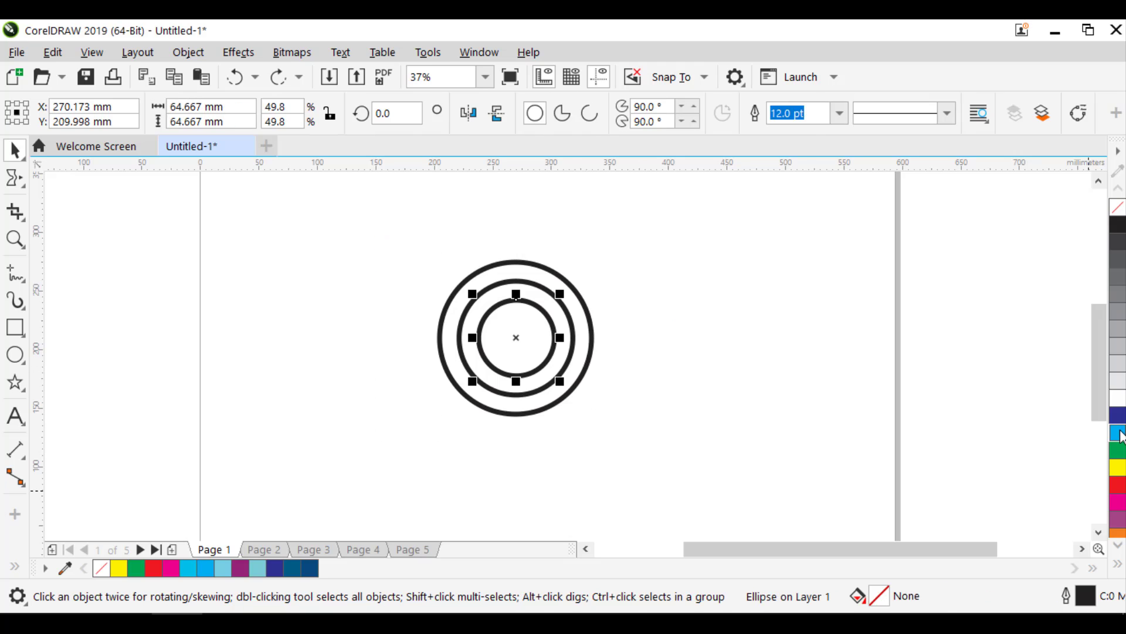
Step: Fill the inner circle light blue, the middle one dark blue and the outer one magenta, and remove all outlines
click(1118, 434)
click(1019, 436)
key(Tab)
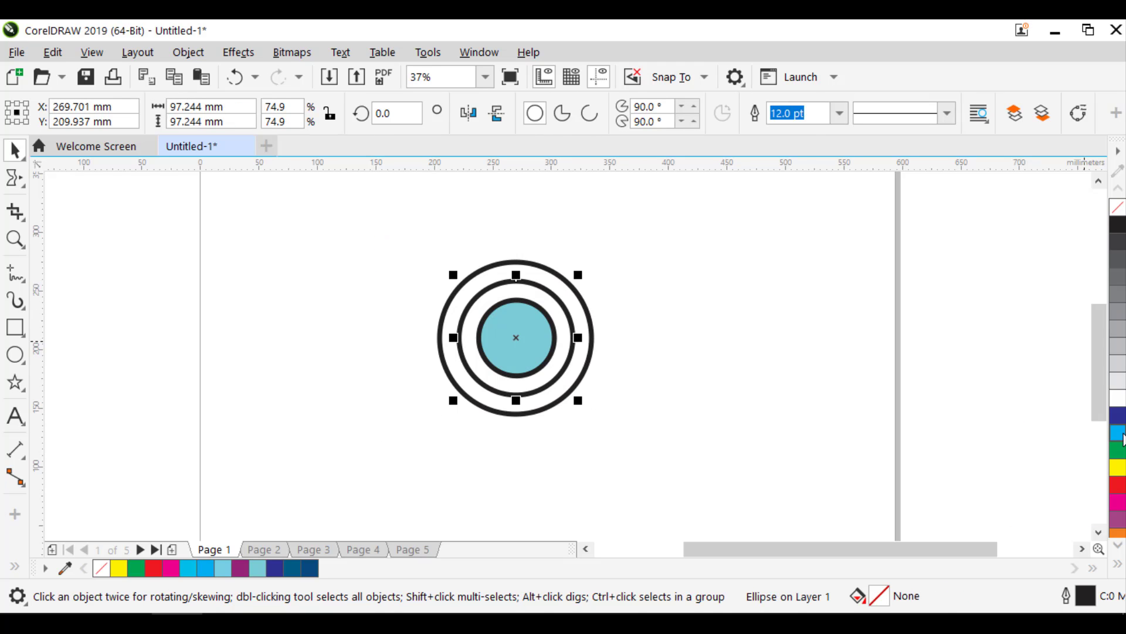
click(584, 308)
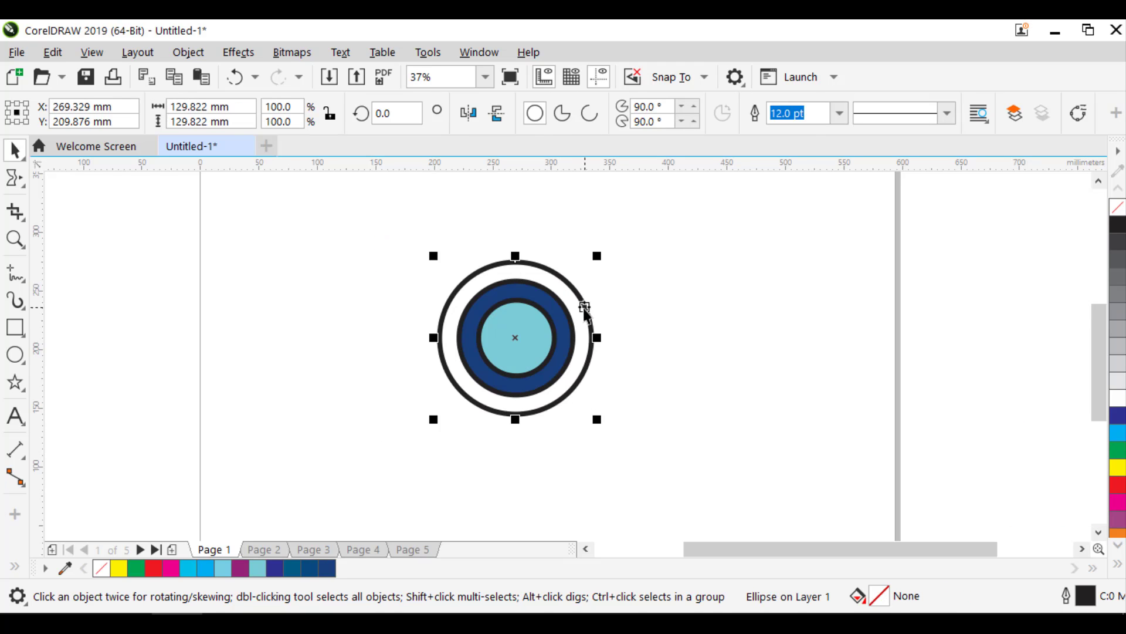
click(1115, 505)
key(ctrl+a)
right_click(1117, 206)
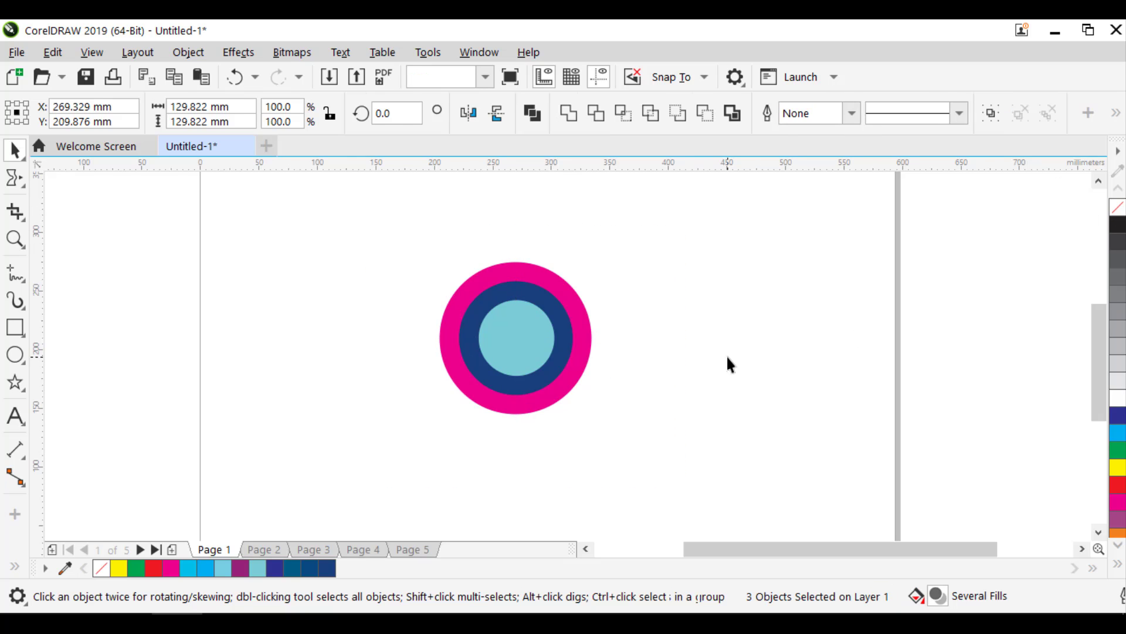
Step: Select all three circles and smear them together toward the upper right with the Smear tool
drag(397, 227, 634, 463)
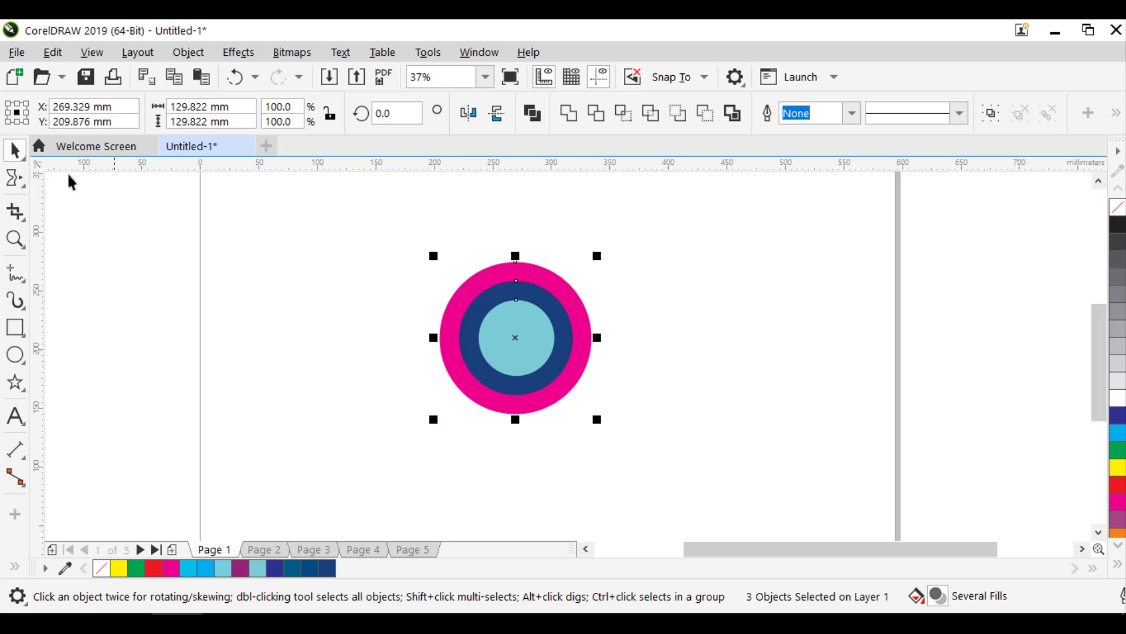
click(17, 184)
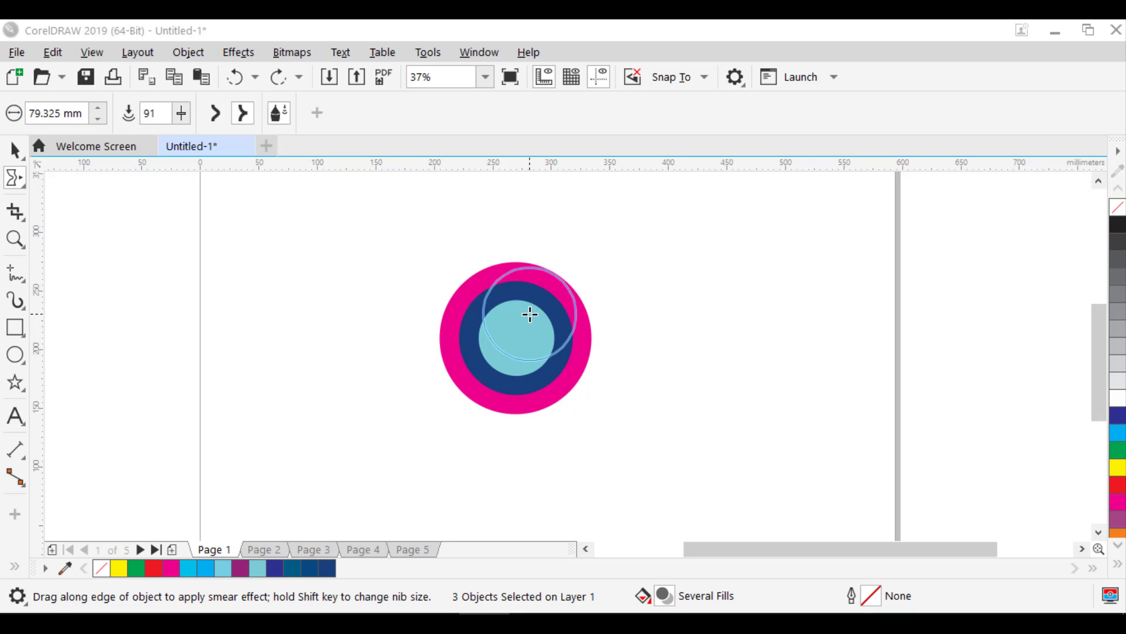
mouse_move(529, 314)
mouse_down()
mouse_move(588, 285)
mouse_move(614, 196)
mouse_up()
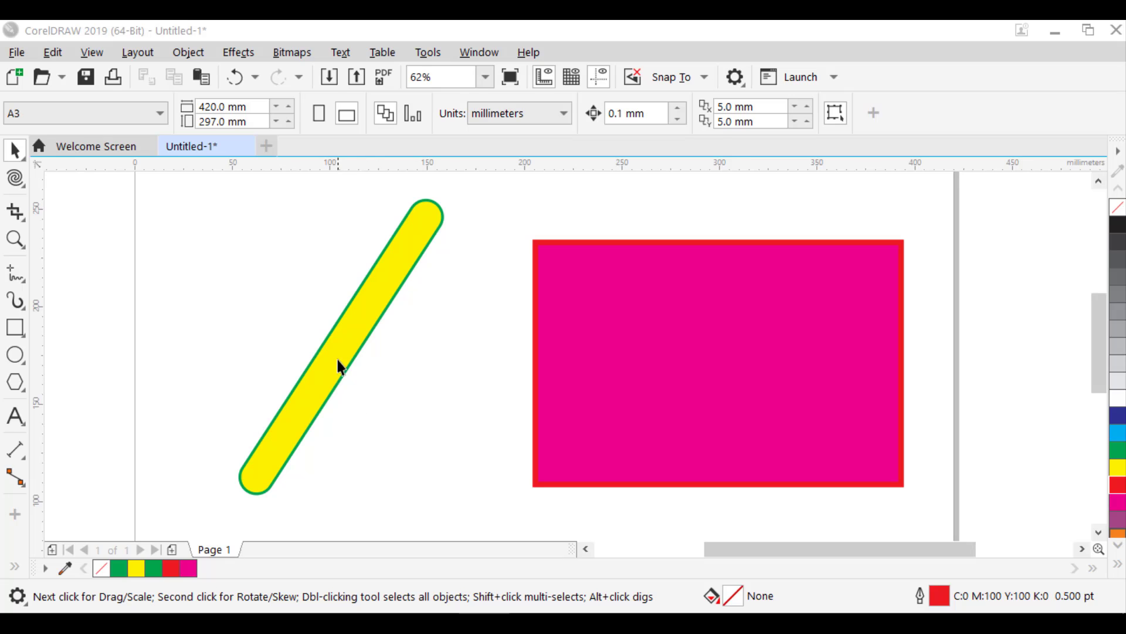
Step: Apply a swirl to the lower part of the yellow rounded bar with the Twirl tool
click(336, 357)
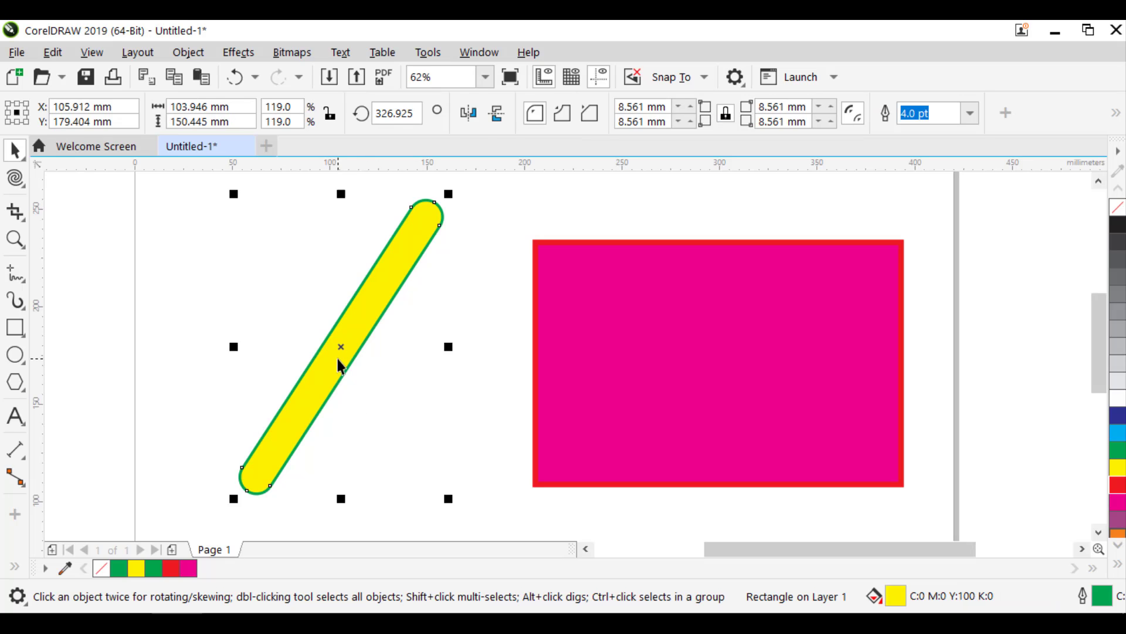
click(15, 179)
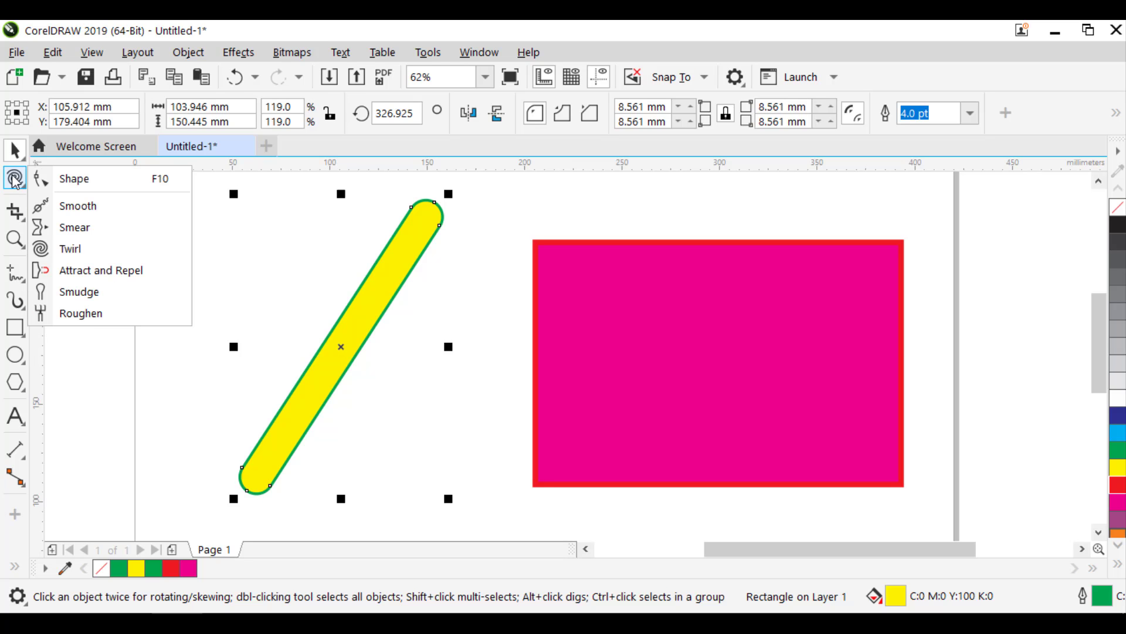
click(90, 253)
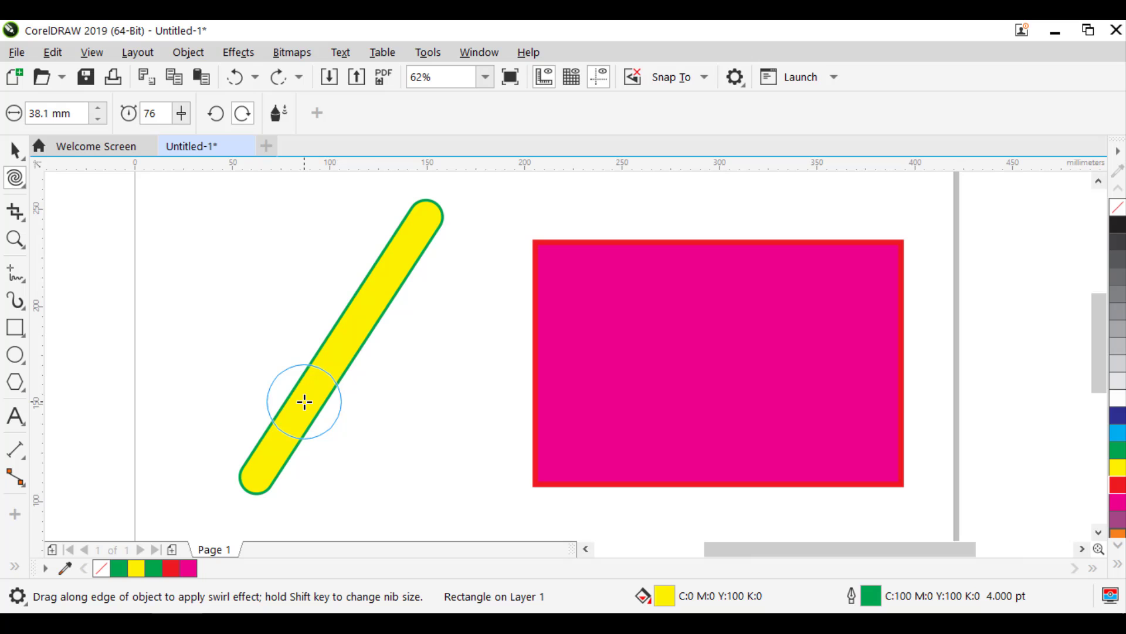
drag(305, 401, 305, 402)
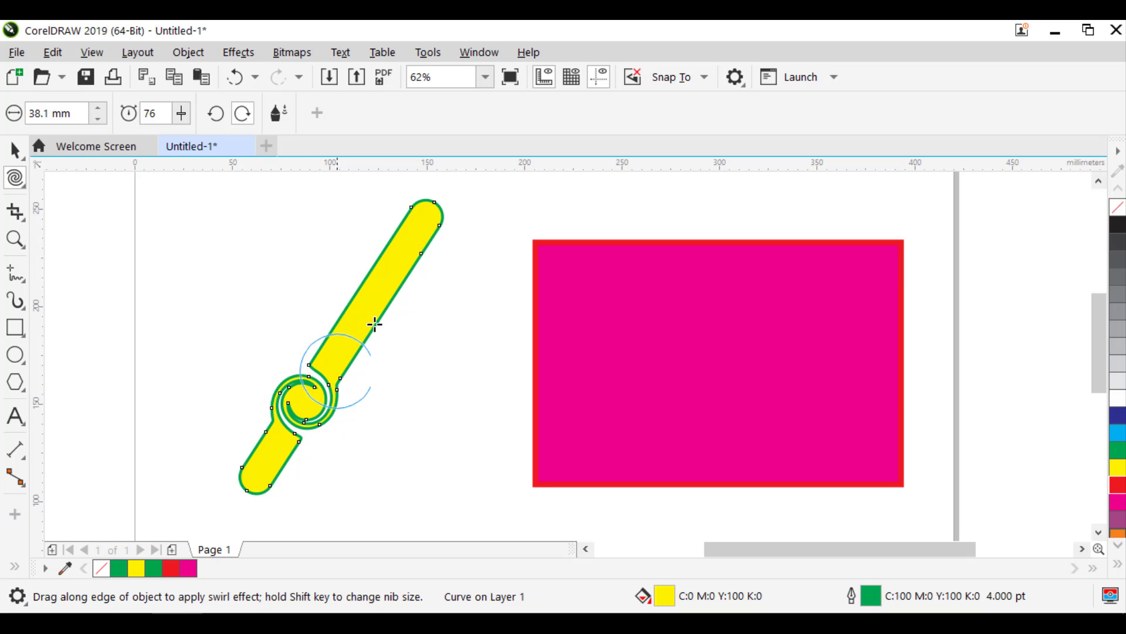
Step: Twirl the middle of the yellow rounded bar, and twirl its upper end with a 40 mm nib
drag(380, 301, 379, 300)
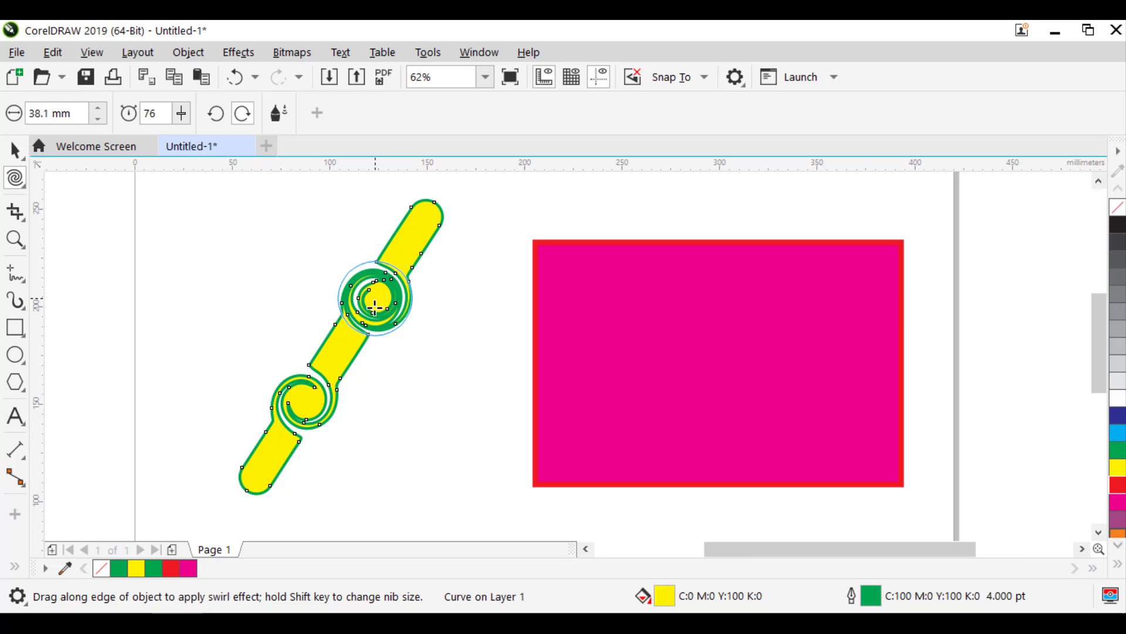
click(76, 114)
text(40)
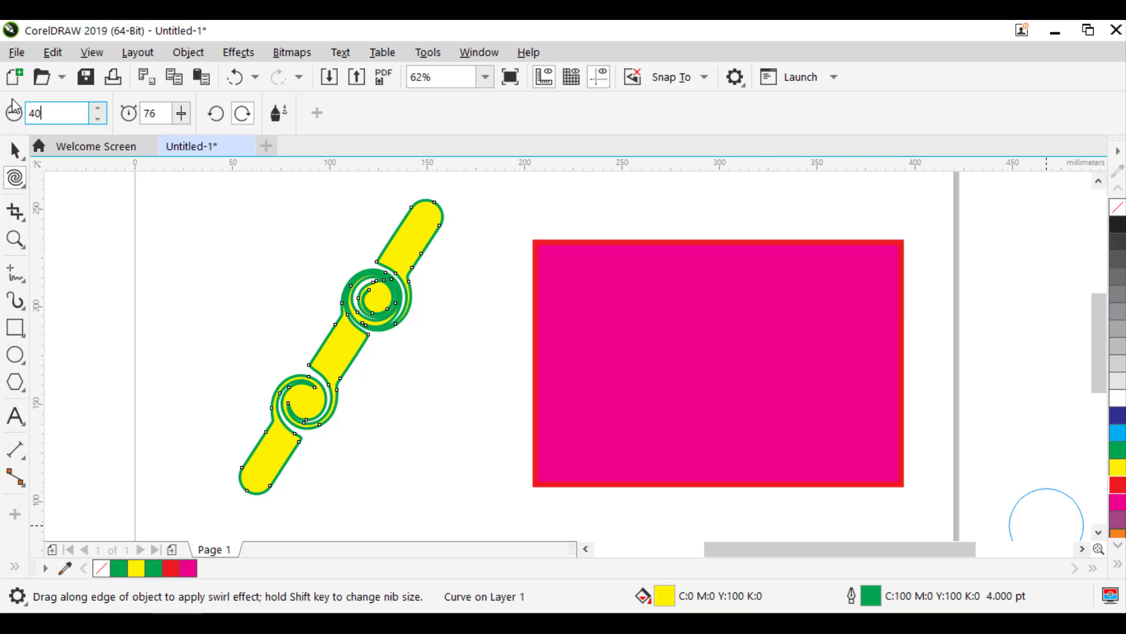
key(Return)
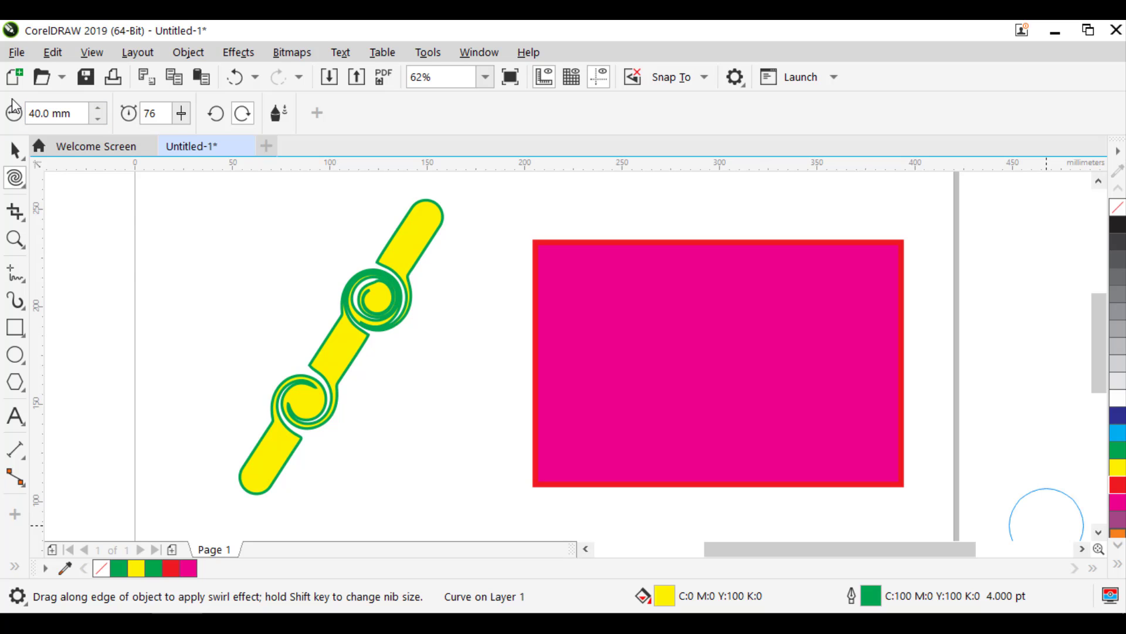
click(430, 218)
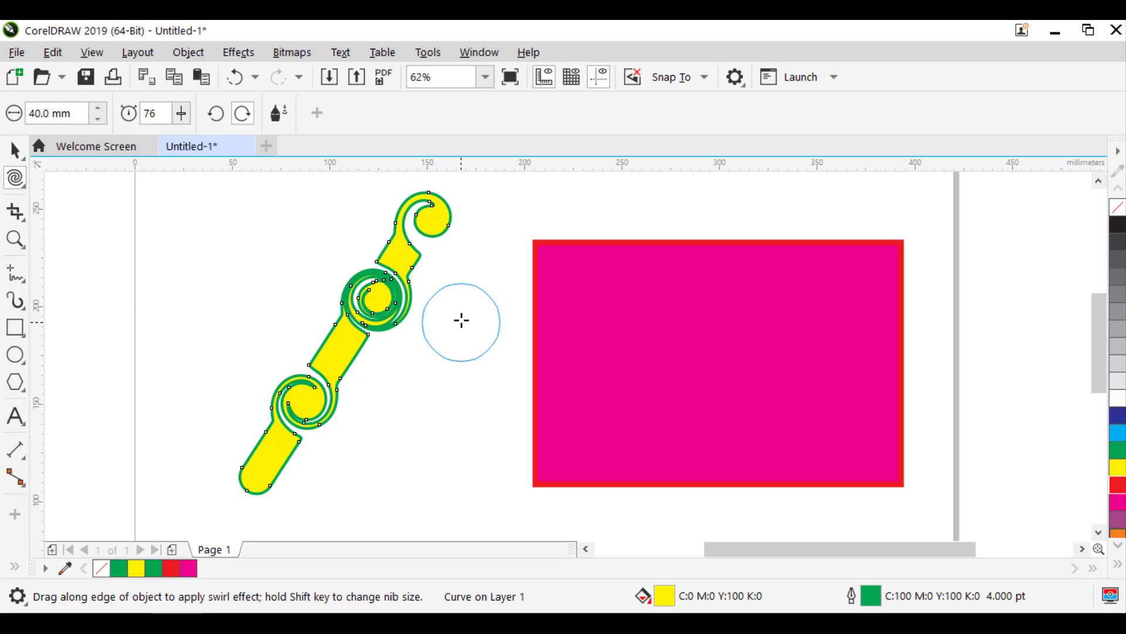
Step: Set the twirl rate to 50 and apply a clockwise twirl near the left end of the magenta rectangle's top edge
click(166, 115)
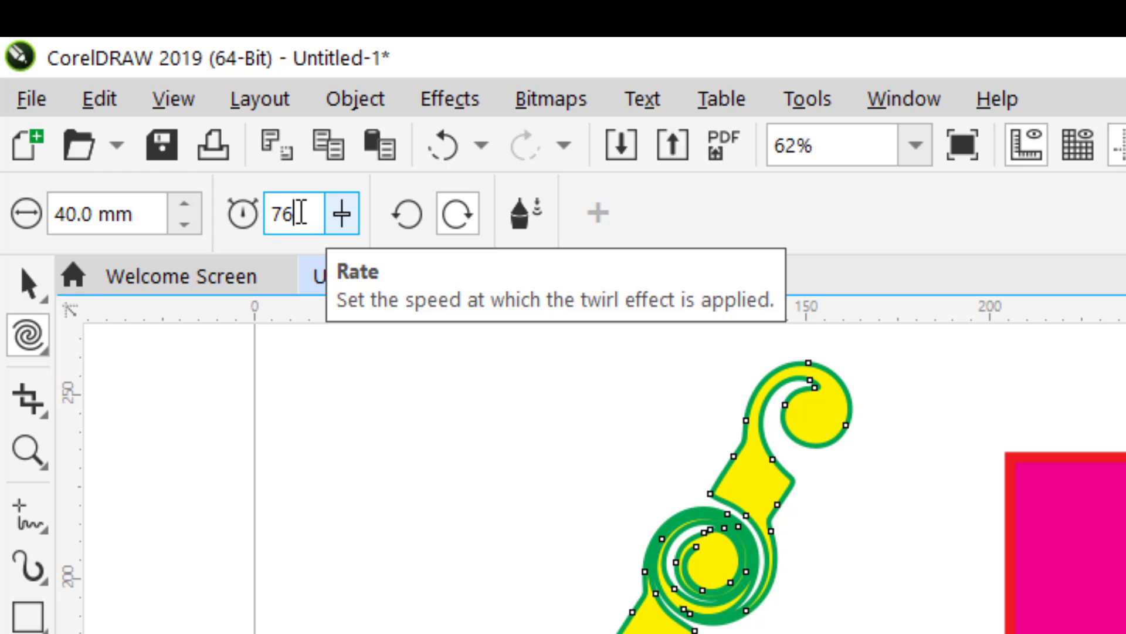
double_click(299, 212)
text(50)
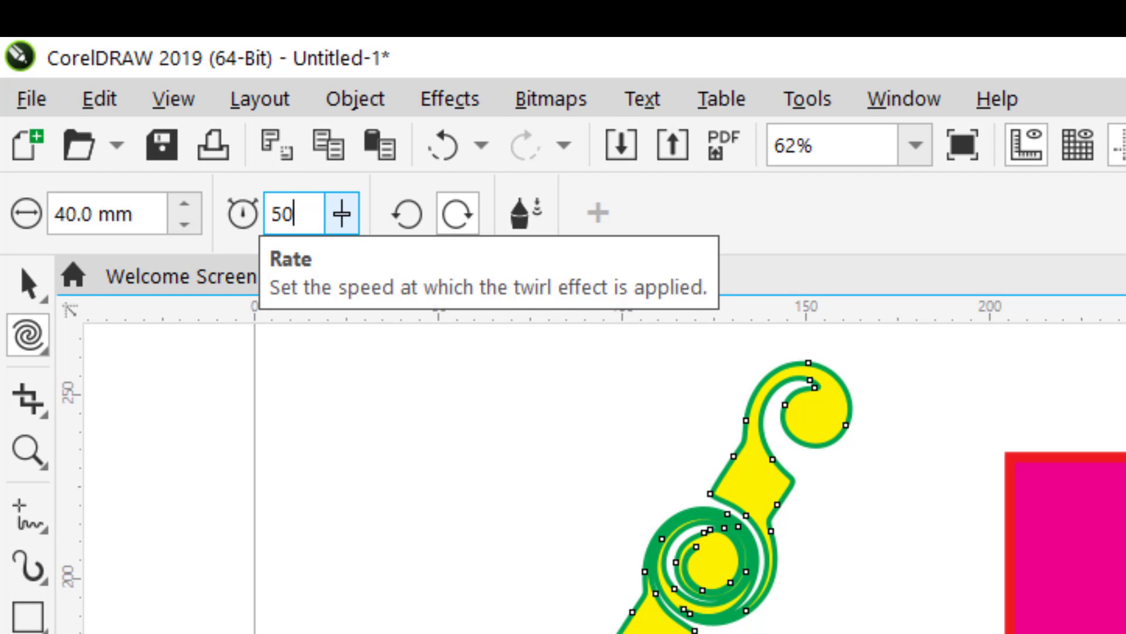
key(Return)
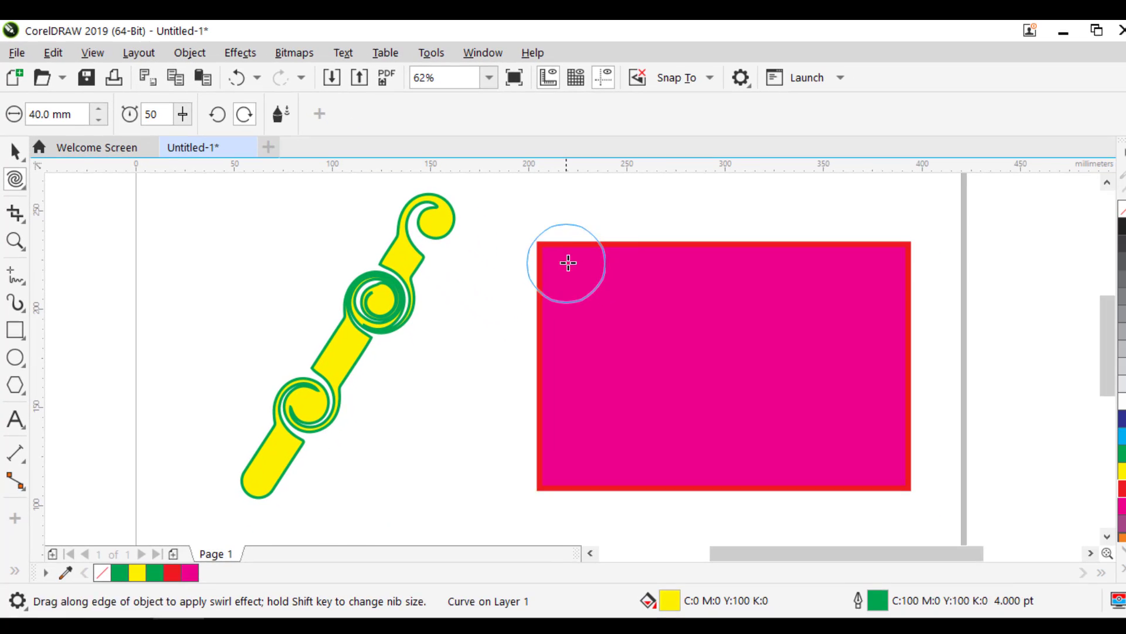
click(604, 259)
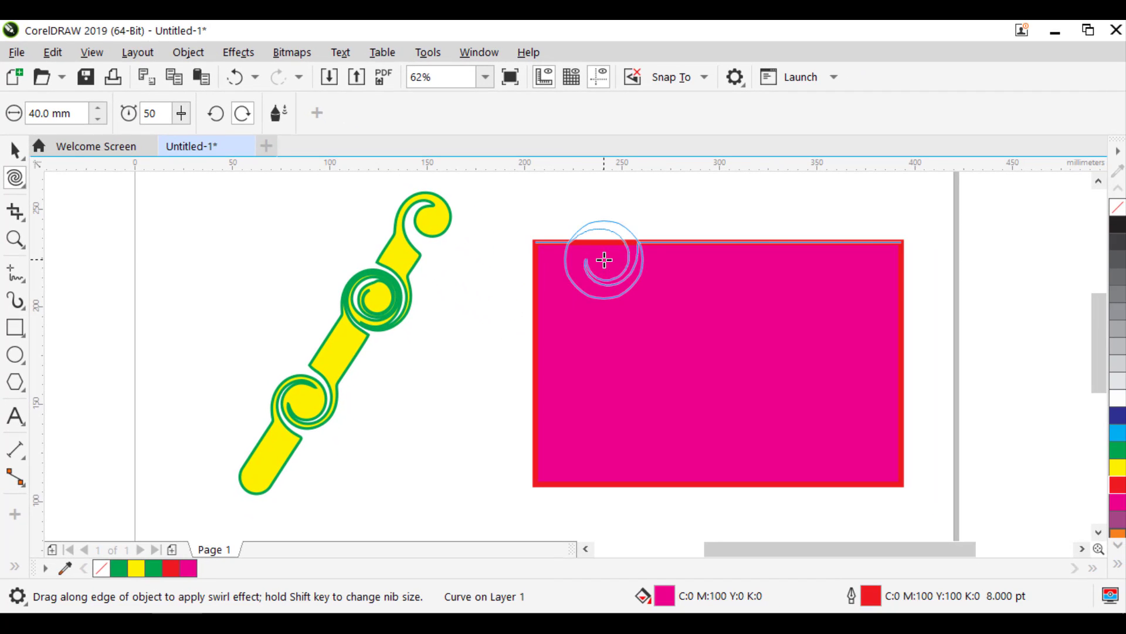
drag(604, 259, 603, 267)
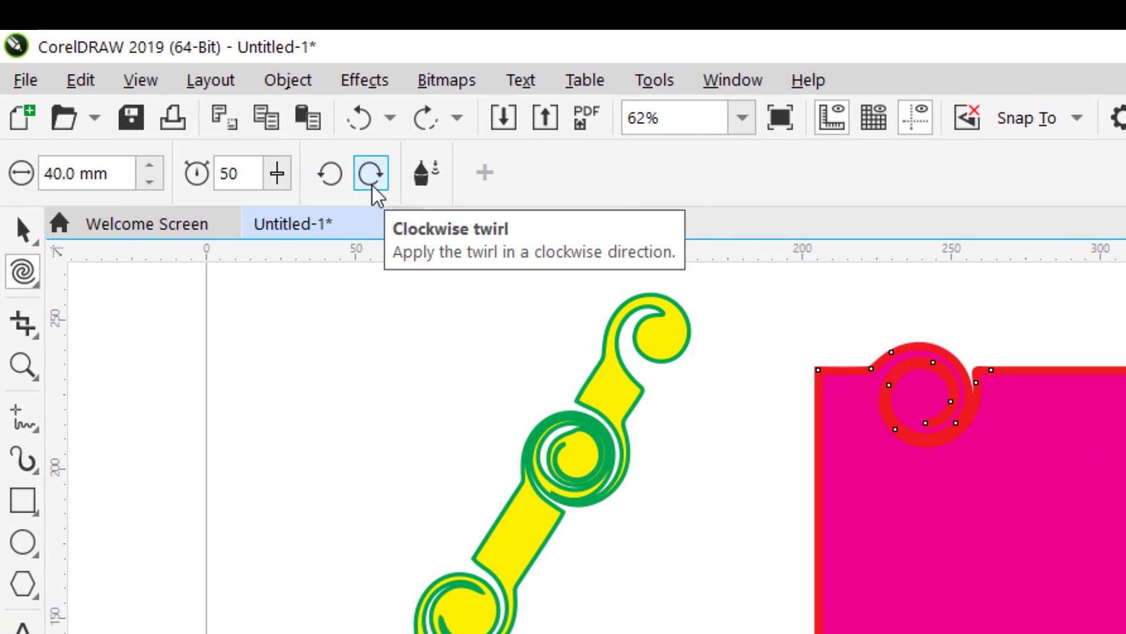
Step: Apply a counterclockwise twirl near the right end of the magenta rectangle's top edge
click(330, 174)
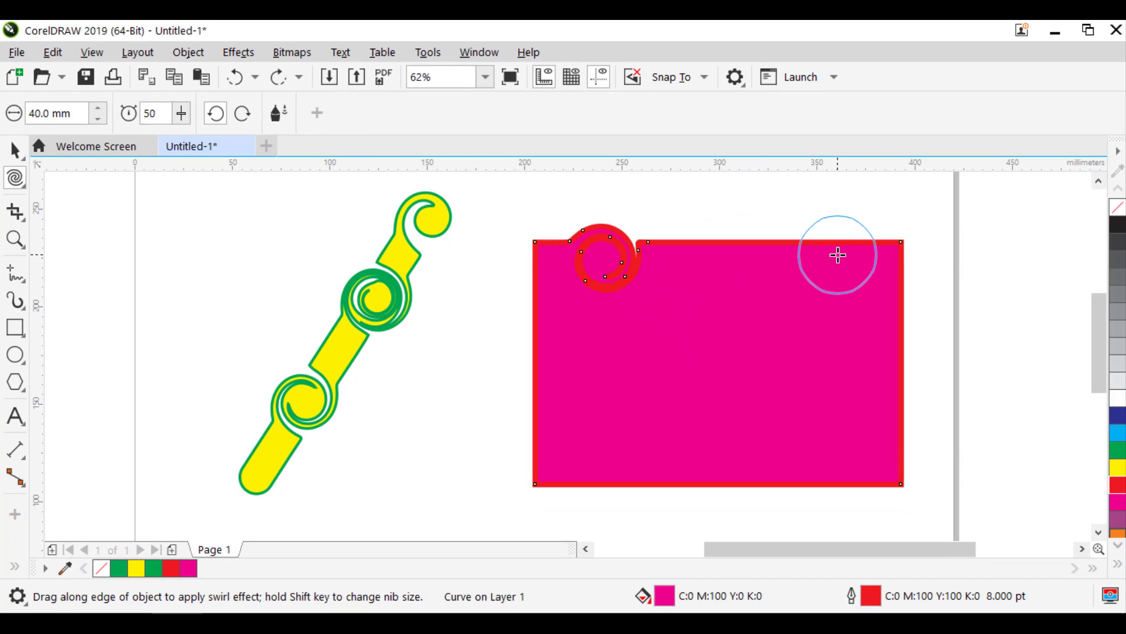
click(838, 254)
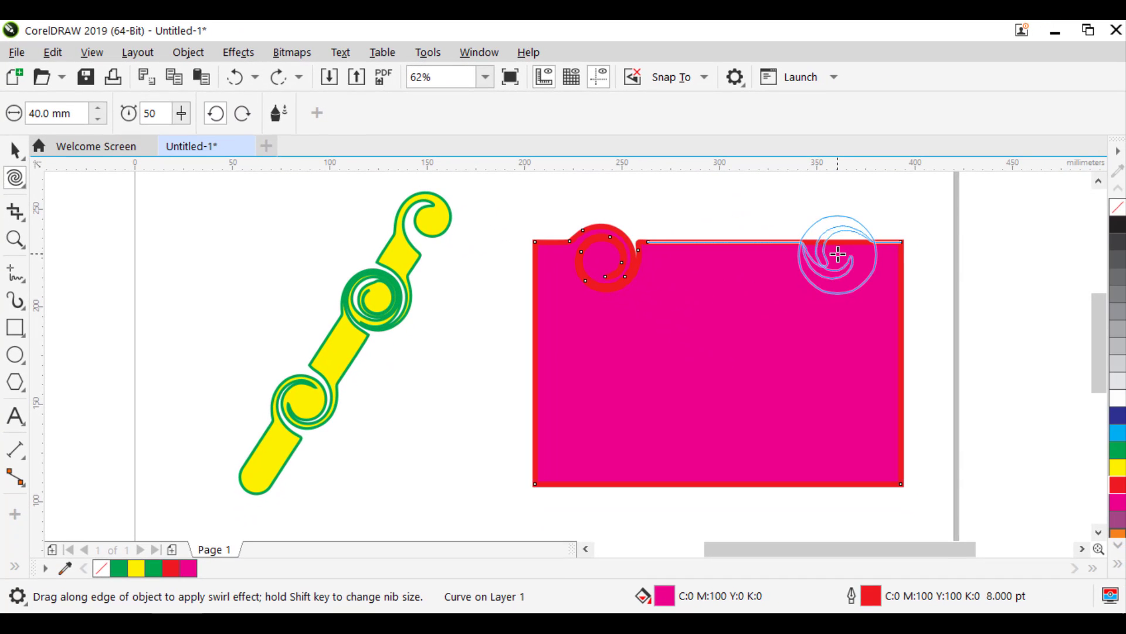
drag(838, 254, 837, 254)
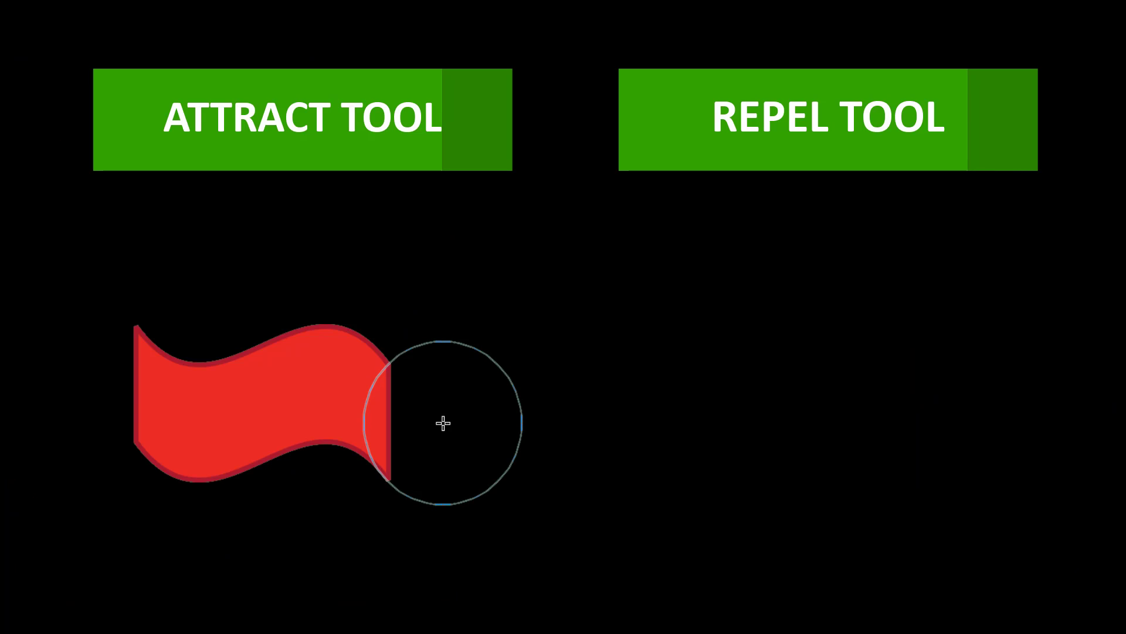
drag(443, 423, 443, 422)
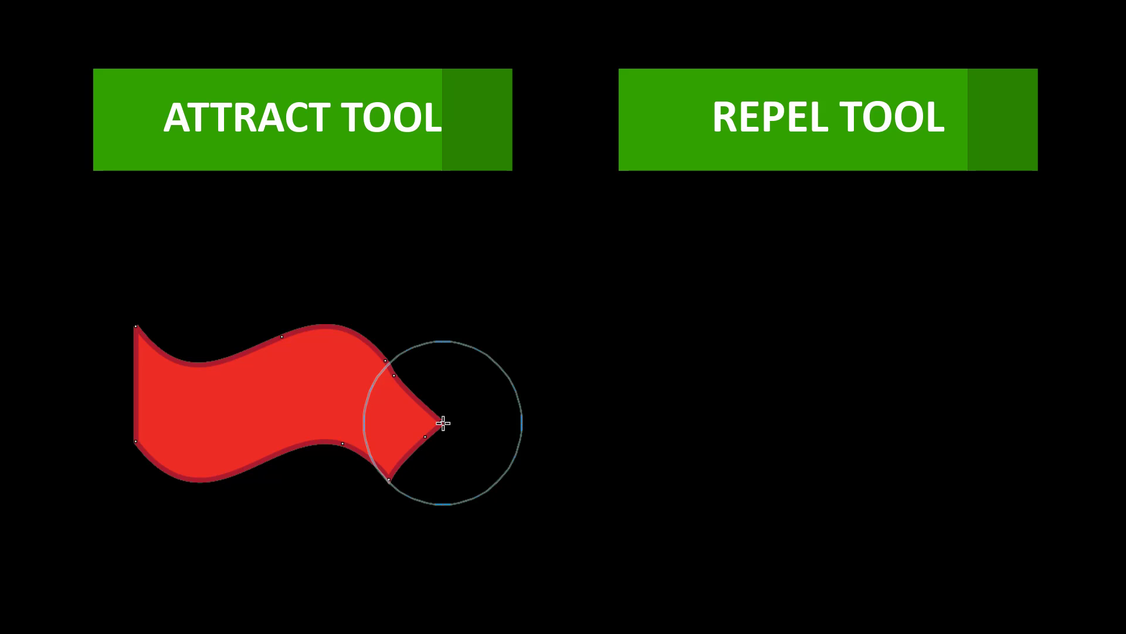